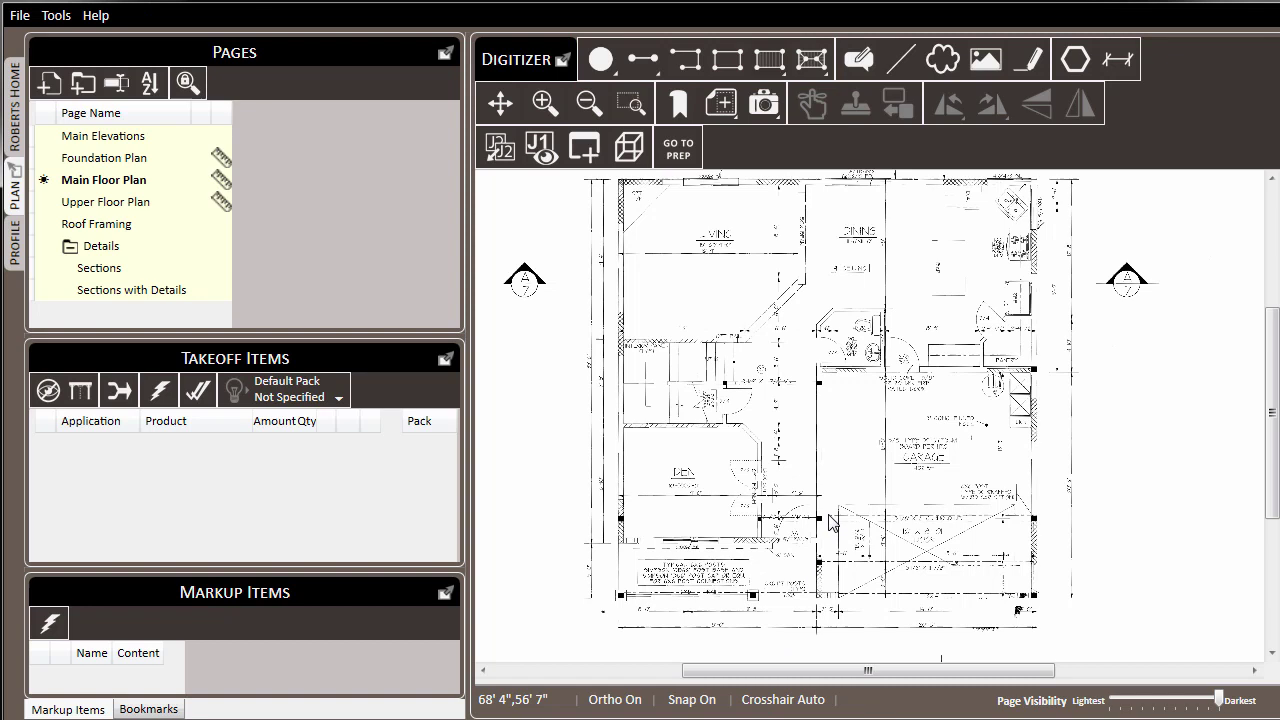
Zoom into the garage area and pan to the 3-1/2"x11-7/8" VL beam callout above the stair.
{"action": "scroll", "coordinate": [815, 408], "scroll_direction": "up", "scroll_amount": 5}
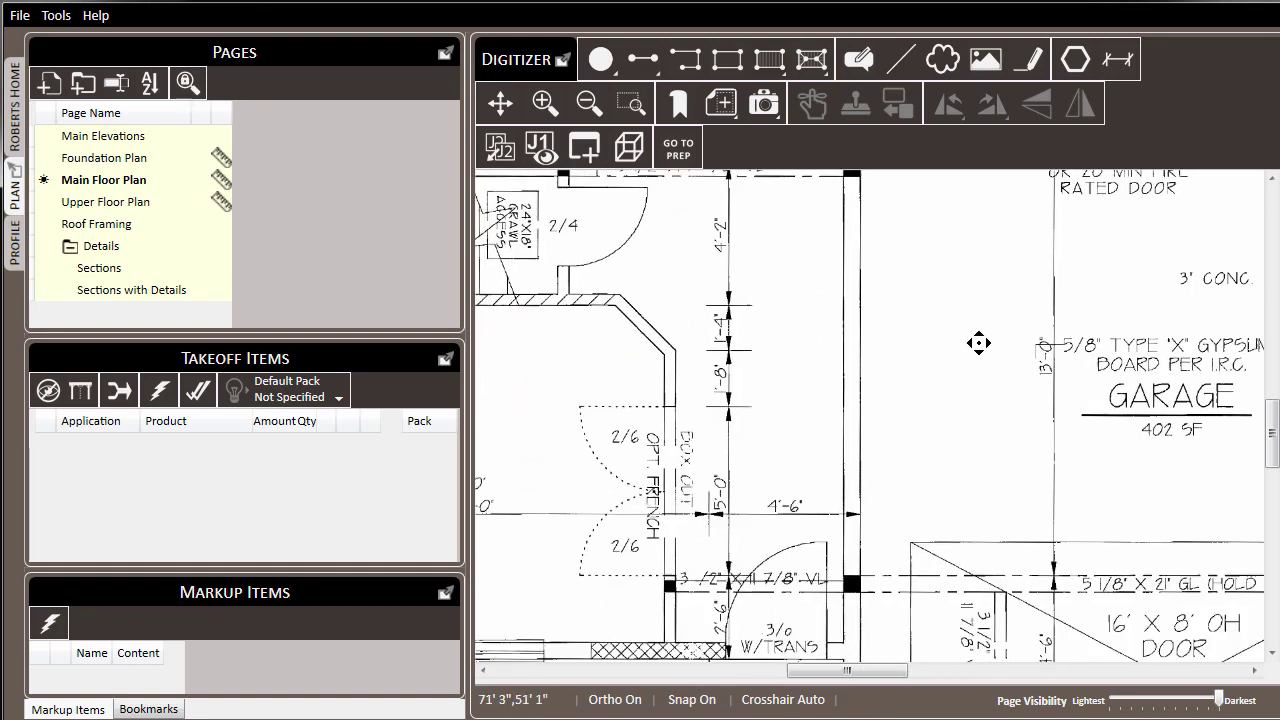
{"action": "middle_click_drag", "start_coordinate": [977, 343], "coordinate": [1032, 508]}
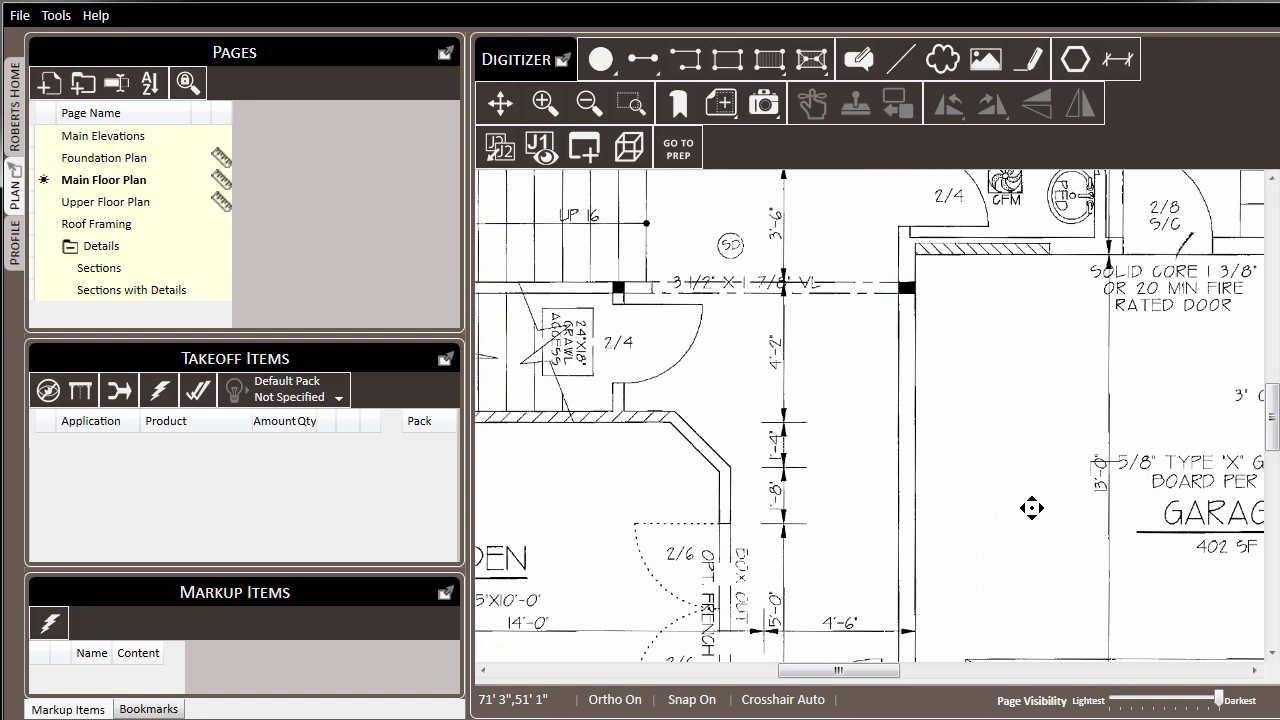
Trace a 9 ft Segment along the beam from the left post to the right post.
{"action": "left_click", "coordinate": [644, 60]}
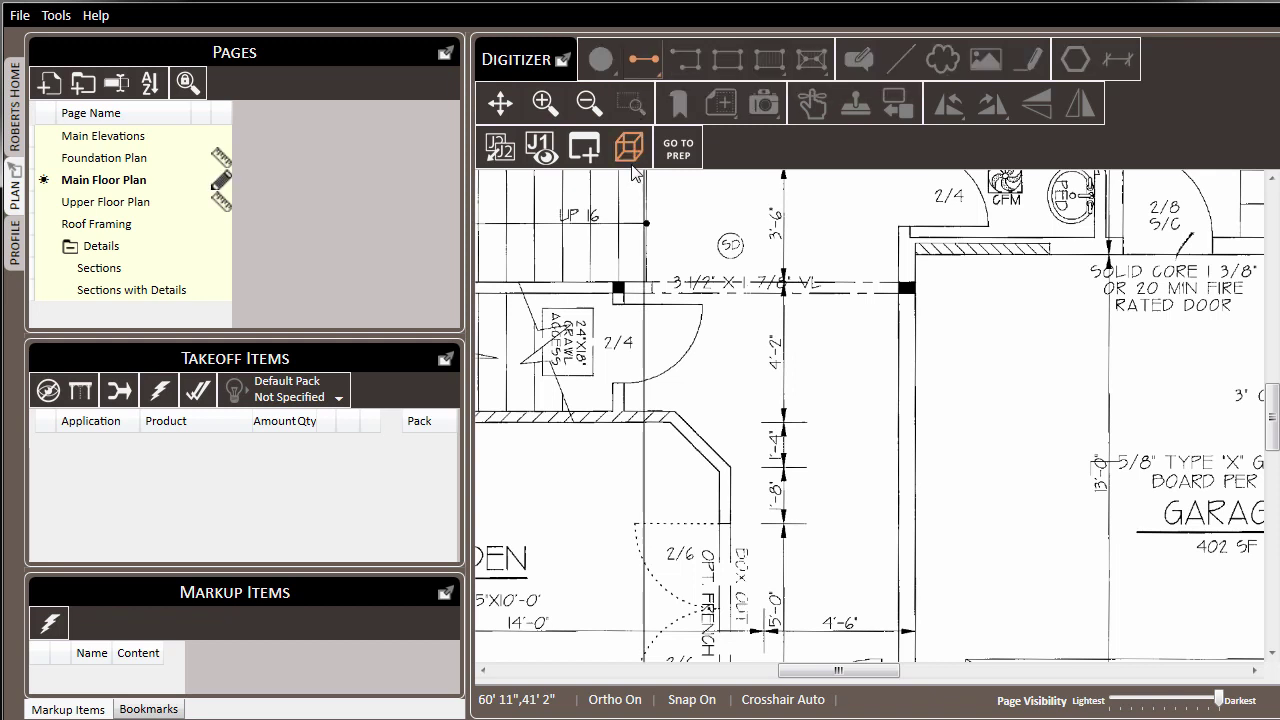
{"action": "left_click", "coordinate": [616, 289]}
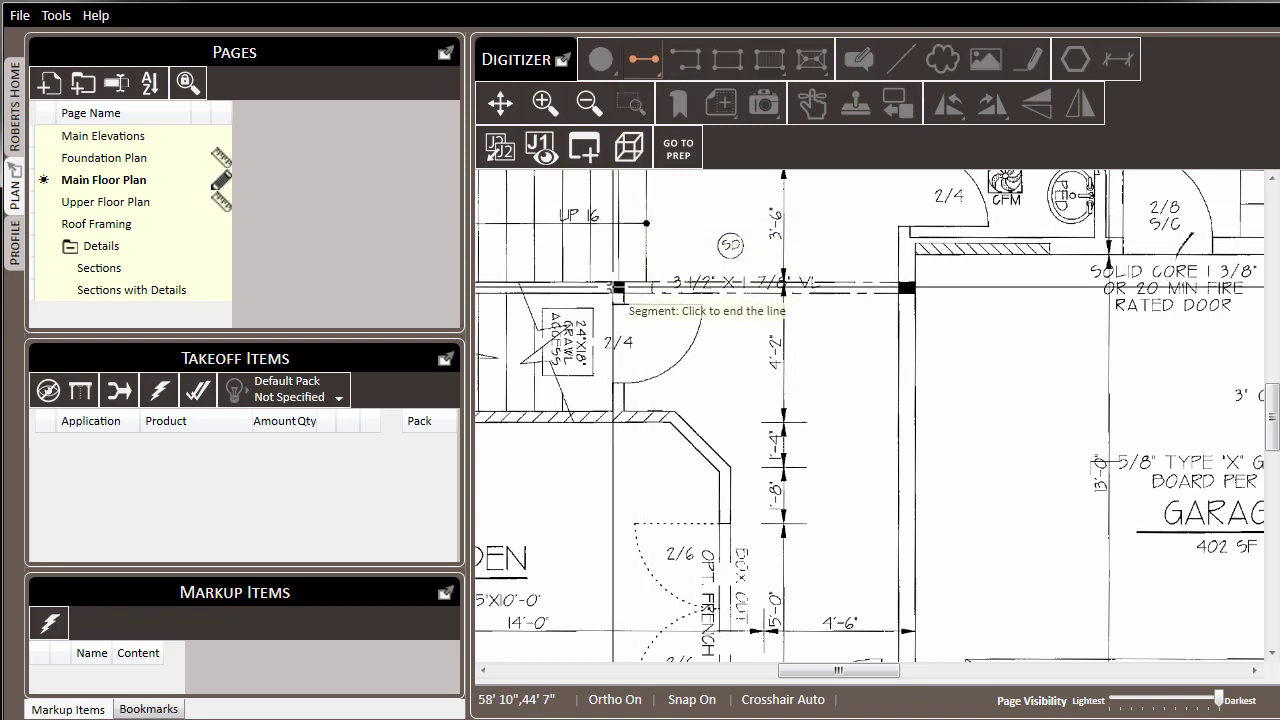
{"action": "left_click", "coordinate": [911, 289]}
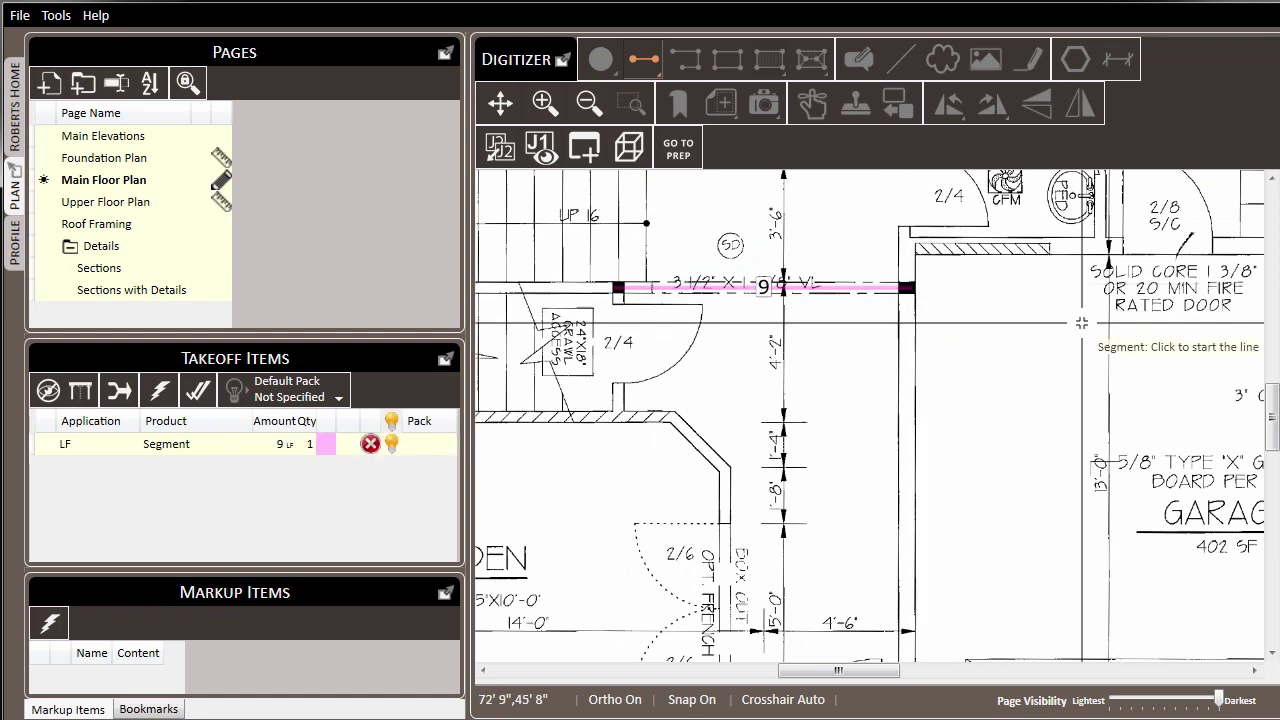
{"action": "key", "text": "Escape"}
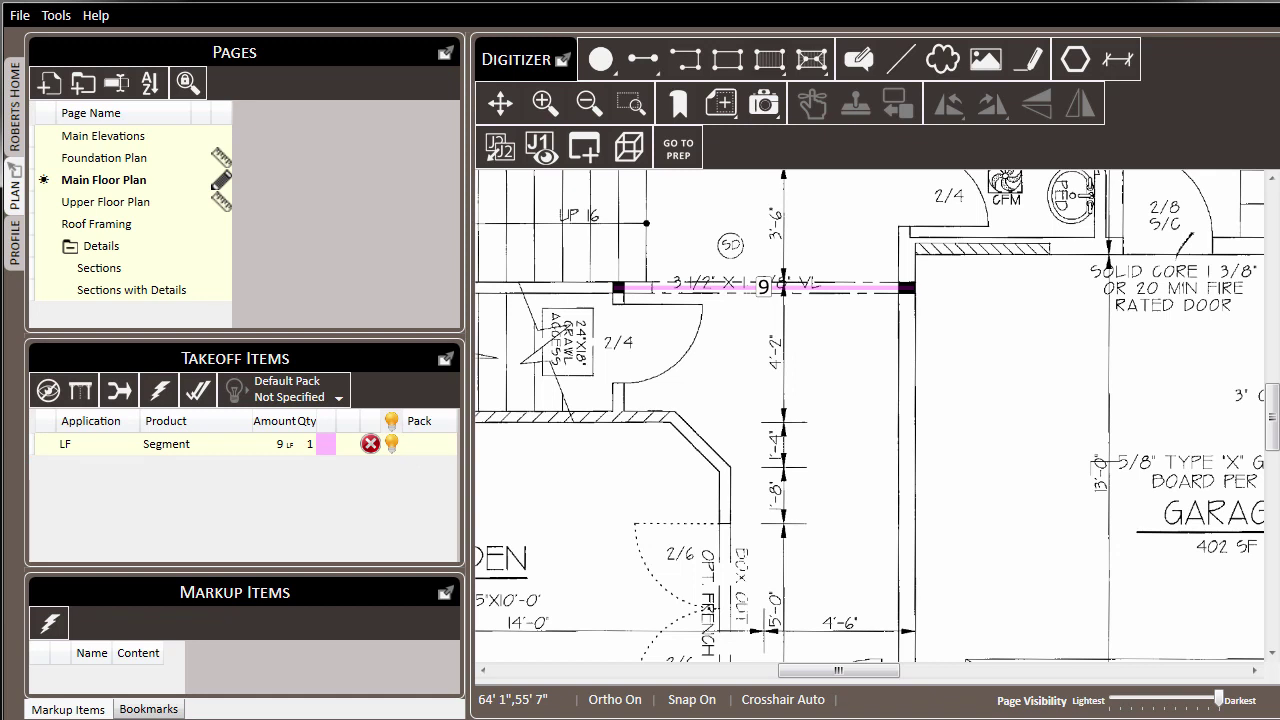
Set the new 9 ft takeoff item's application to Beam.
{"action": "right_click", "coordinate": [224, 442]}
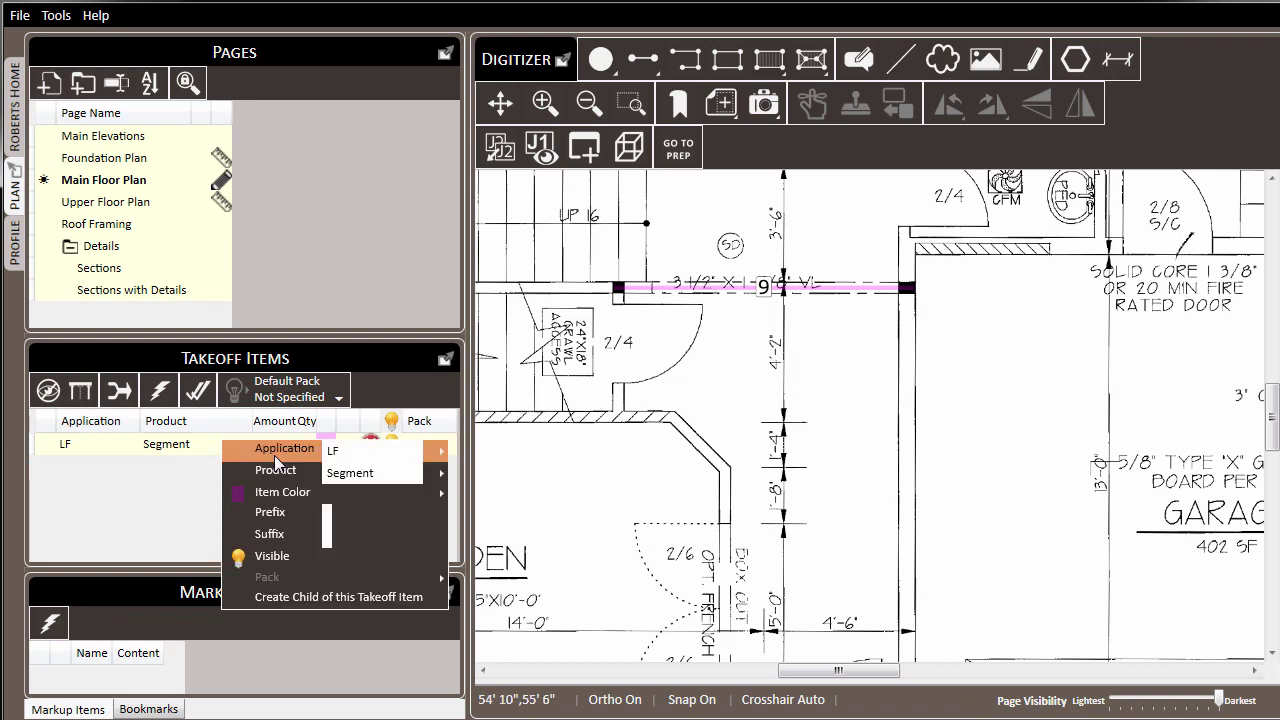
{"action": "left_click", "coordinate": [274, 455]}
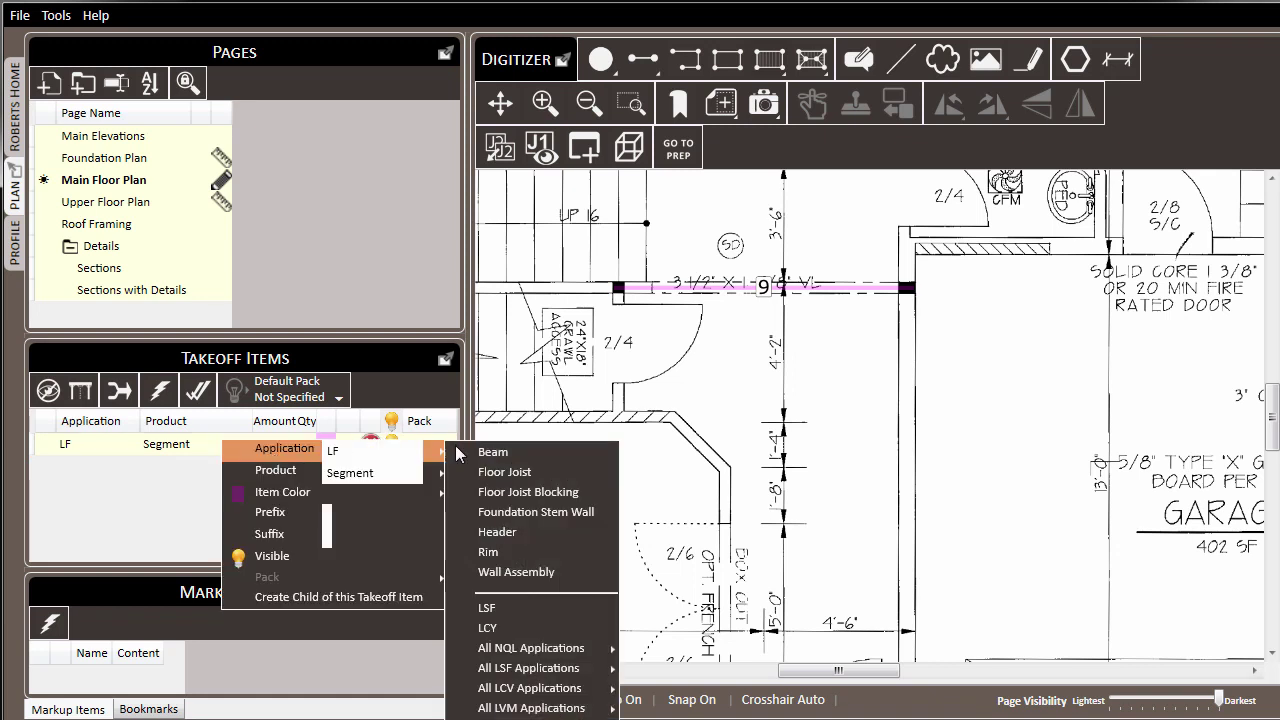
{"action": "left_click", "coordinate": [538, 451]}
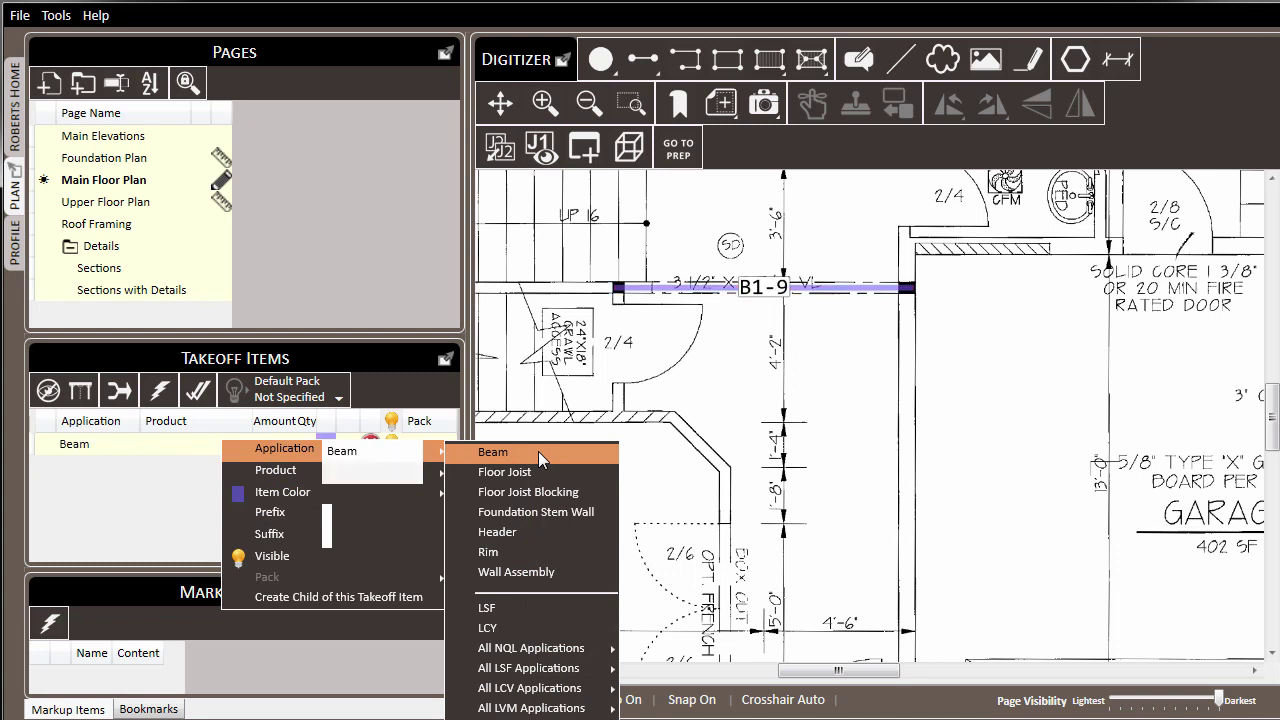
Assign the 1-3/4"x11-7/8" LVL product to the beam from More Products.
{"action": "left_click", "coordinate": [278, 468]}
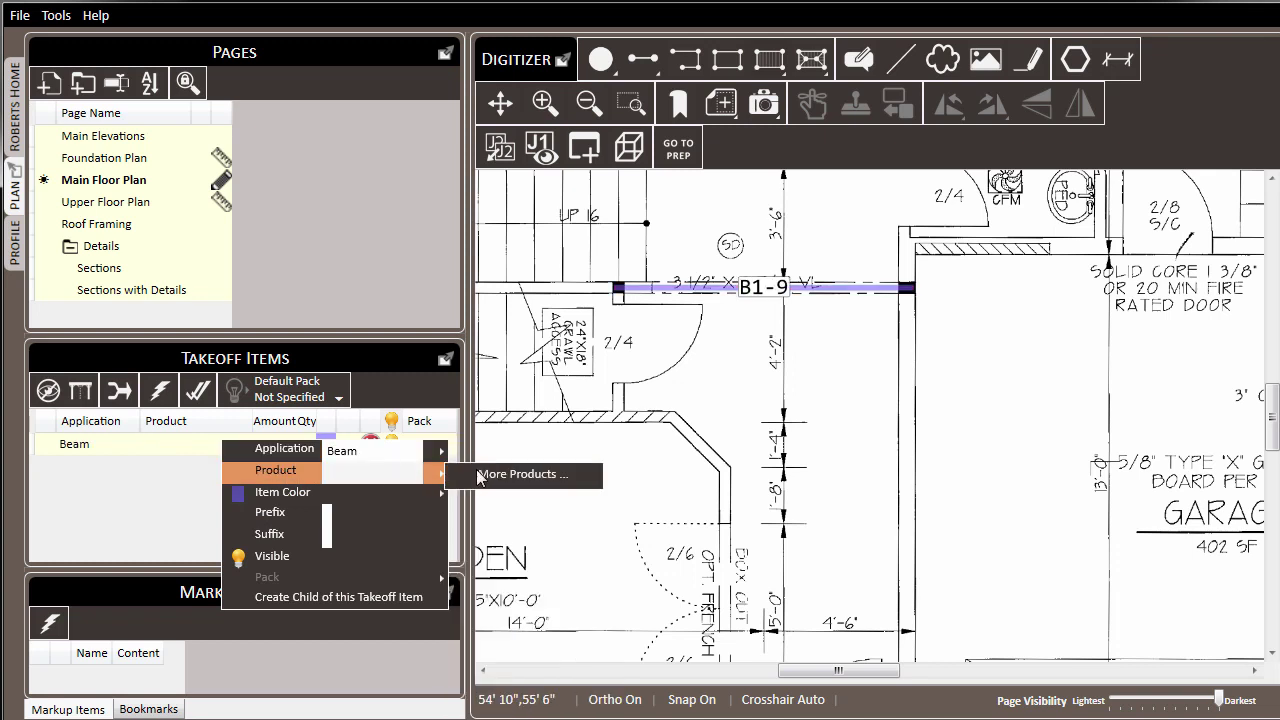
{"action": "left_click", "coordinate": [586, 478]}
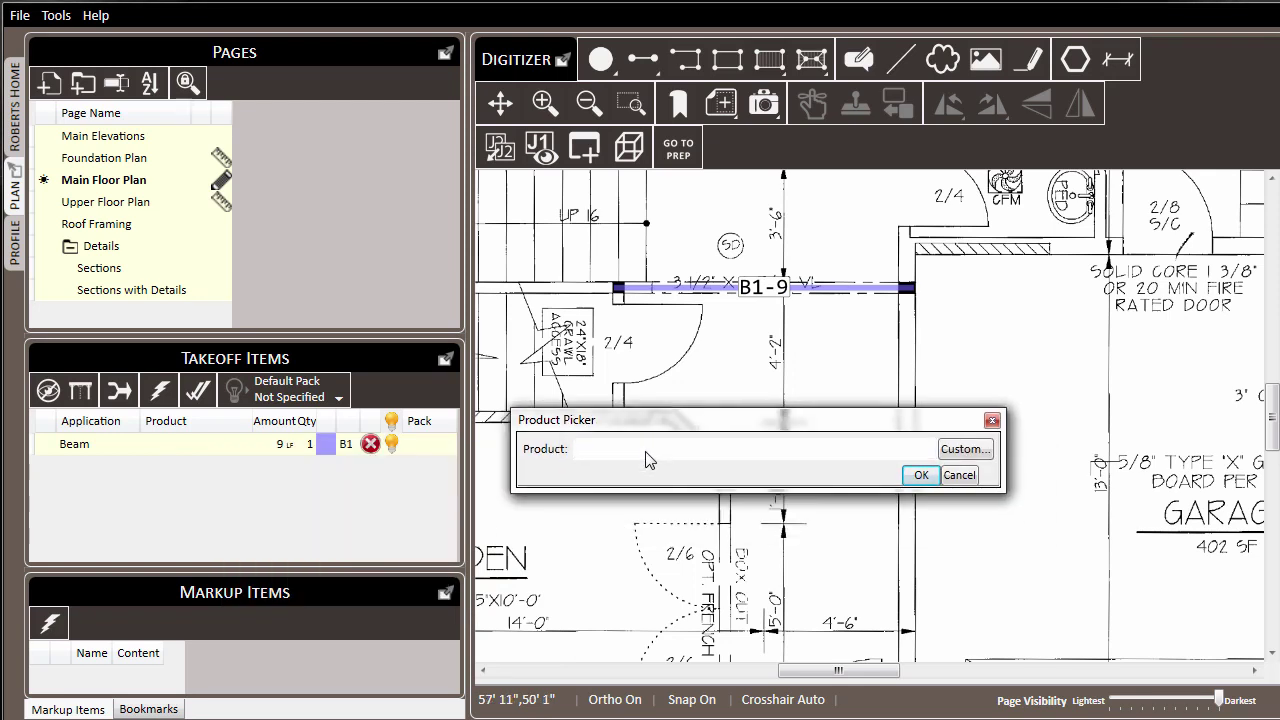
{"action": "left_click", "coordinate": [648, 459]}
{"action": "type", "text": "lvl"}
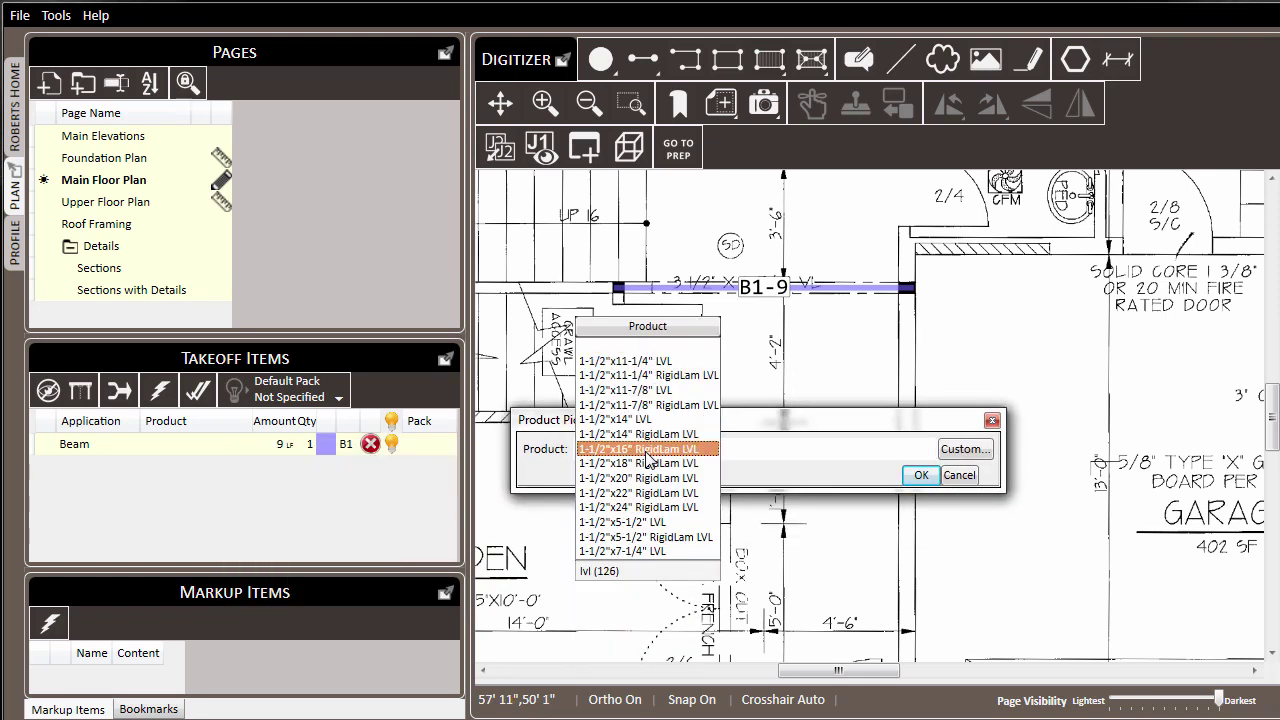
{"action": "scroll", "coordinate": [646, 452], "scroll_direction": "down", "scroll_amount": 5}
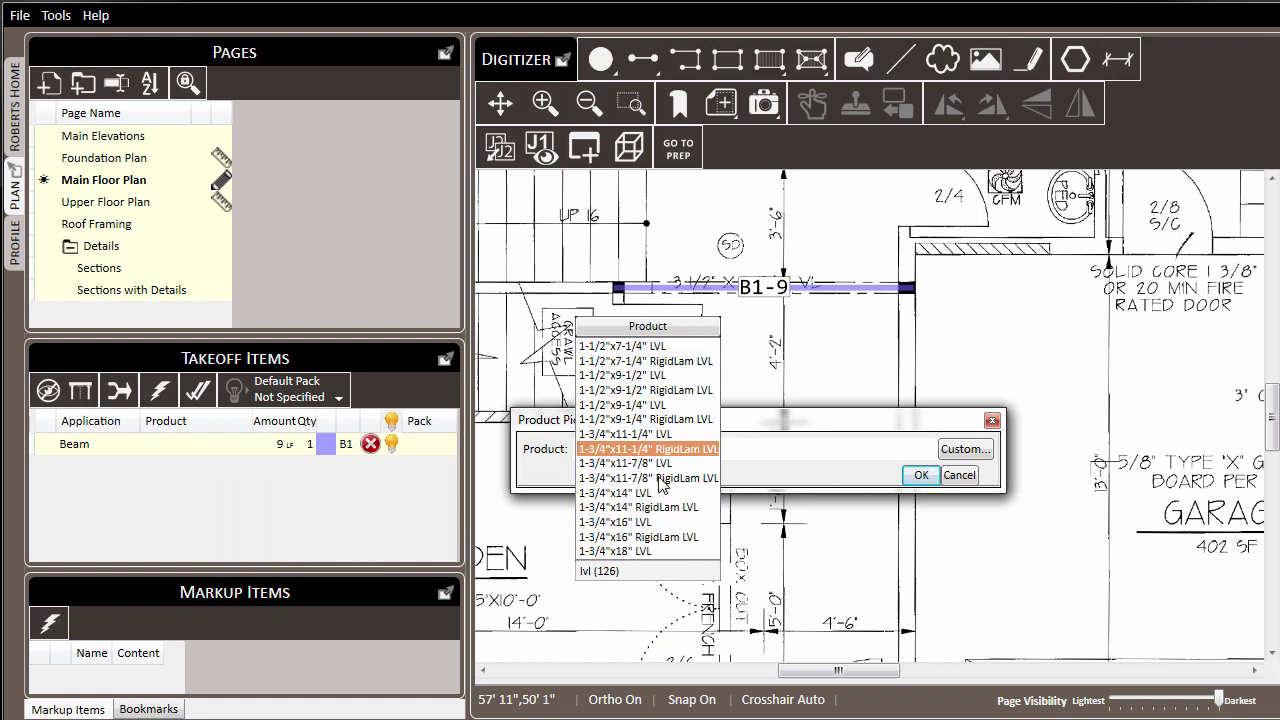
{"action": "left_click", "coordinate": [664, 464]}
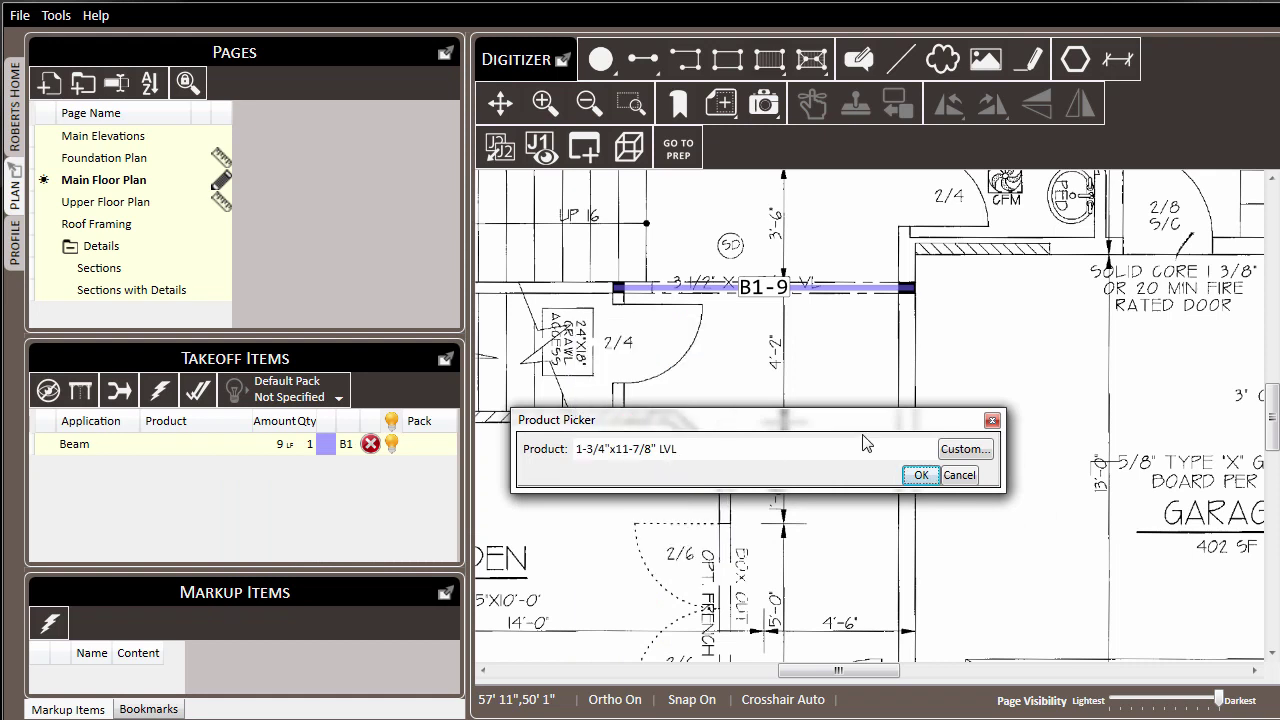
{"action": "left_click", "coordinate": [921, 476]}
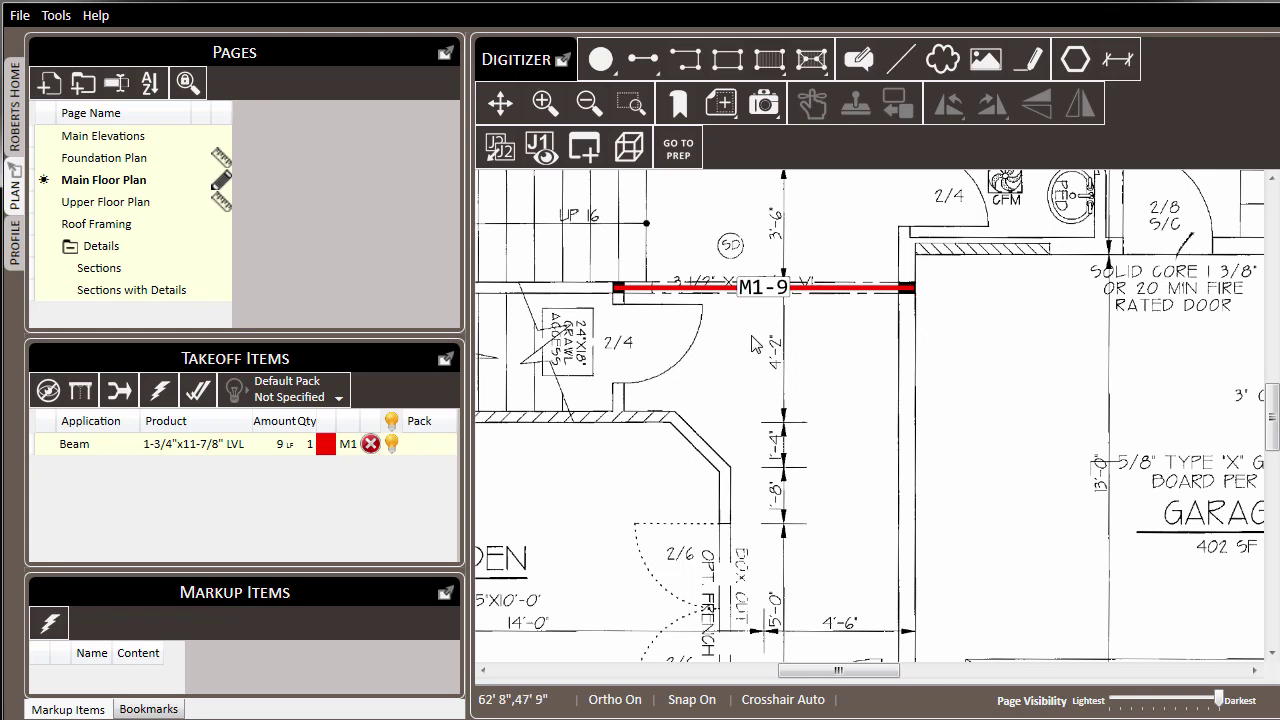
Give the M1 beam 2 plies and a Flush condition, totalling 18 LF.
{"action": "right_click", "coordinate": [754, 290]}
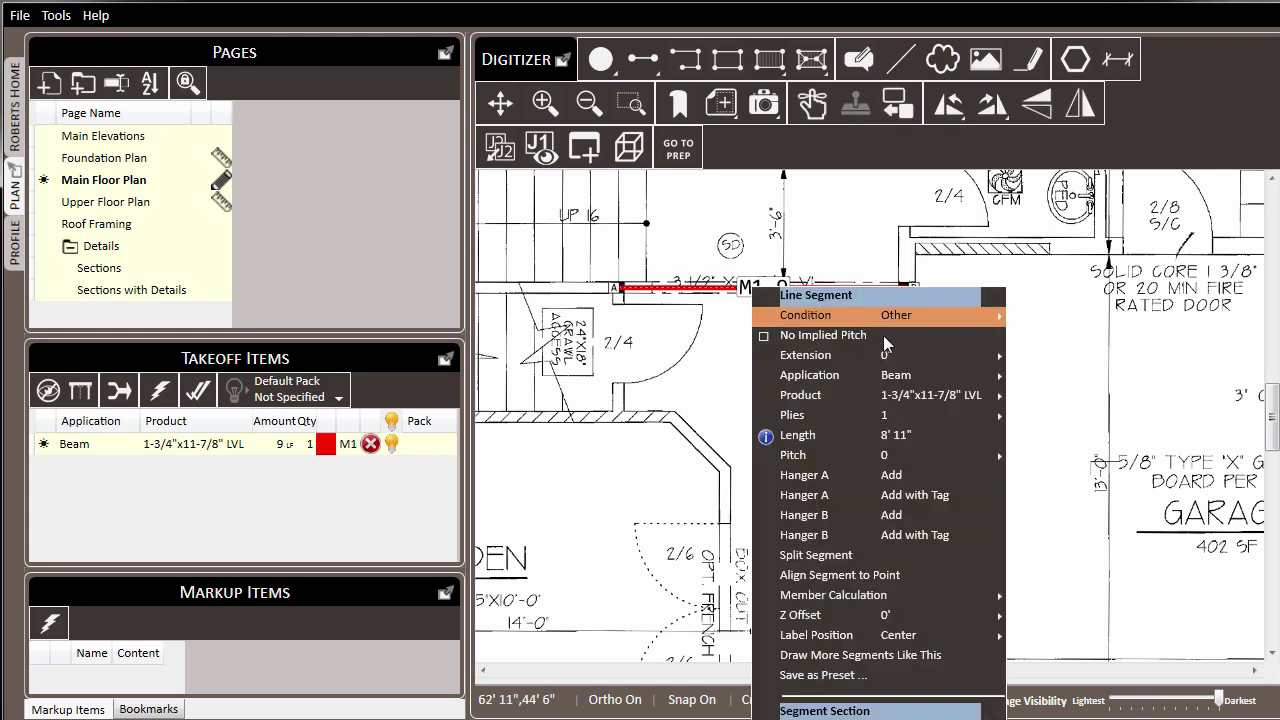
{"action": "mouse_move", "coordinate": [928, 421]}
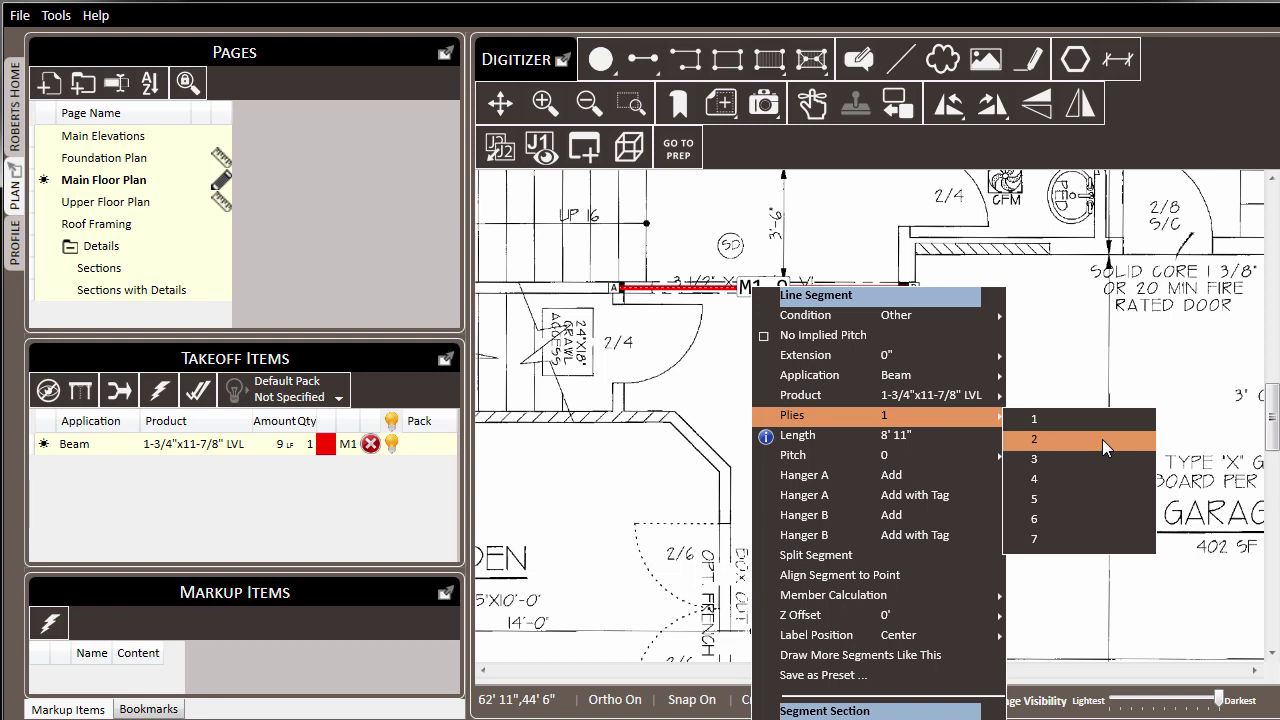
{"action": "left_click", "coordinate": [1102, 439]}
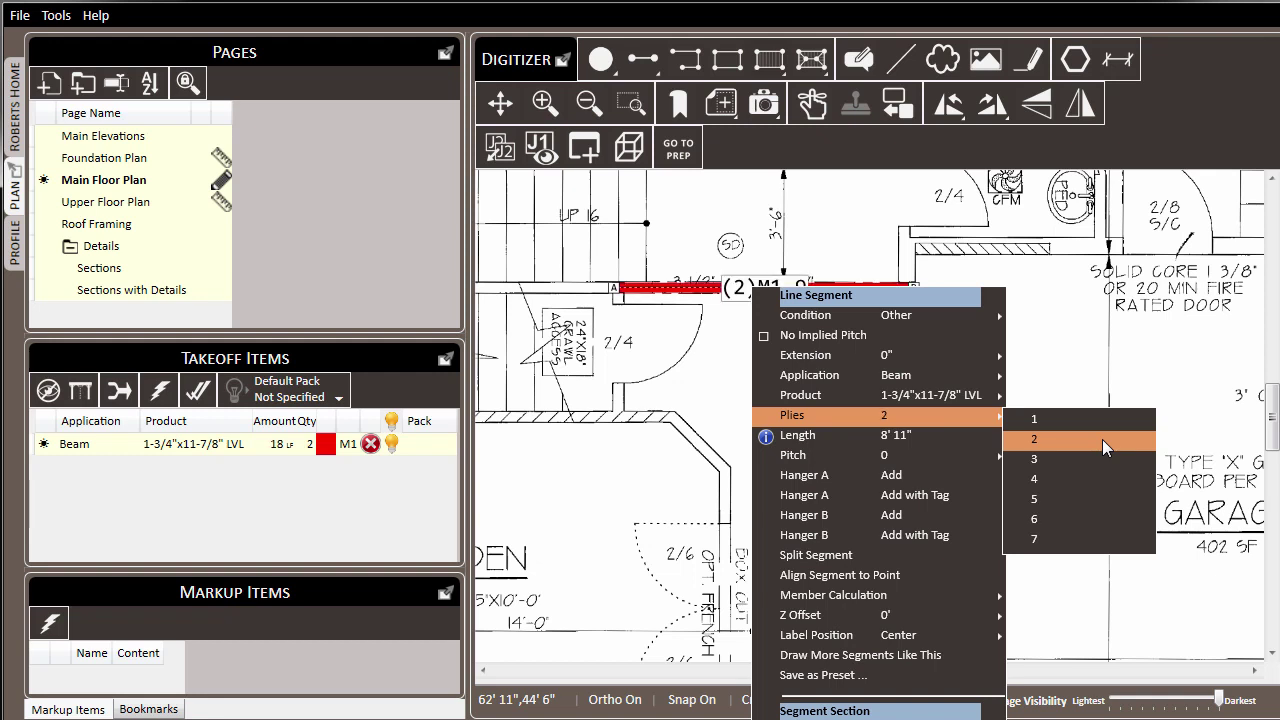
{"action": "mouse_move", "coordinate": [947, 318]}
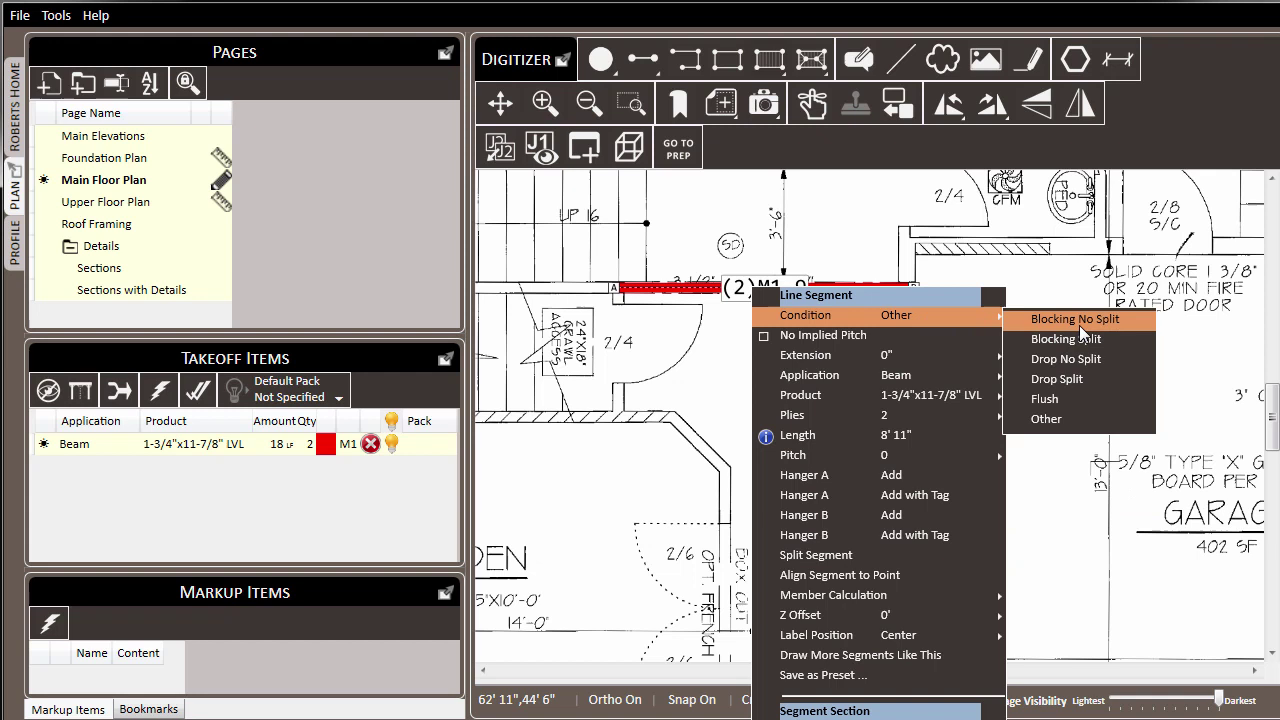
{"action": "left_click", "coordinate": [1105, 402]}
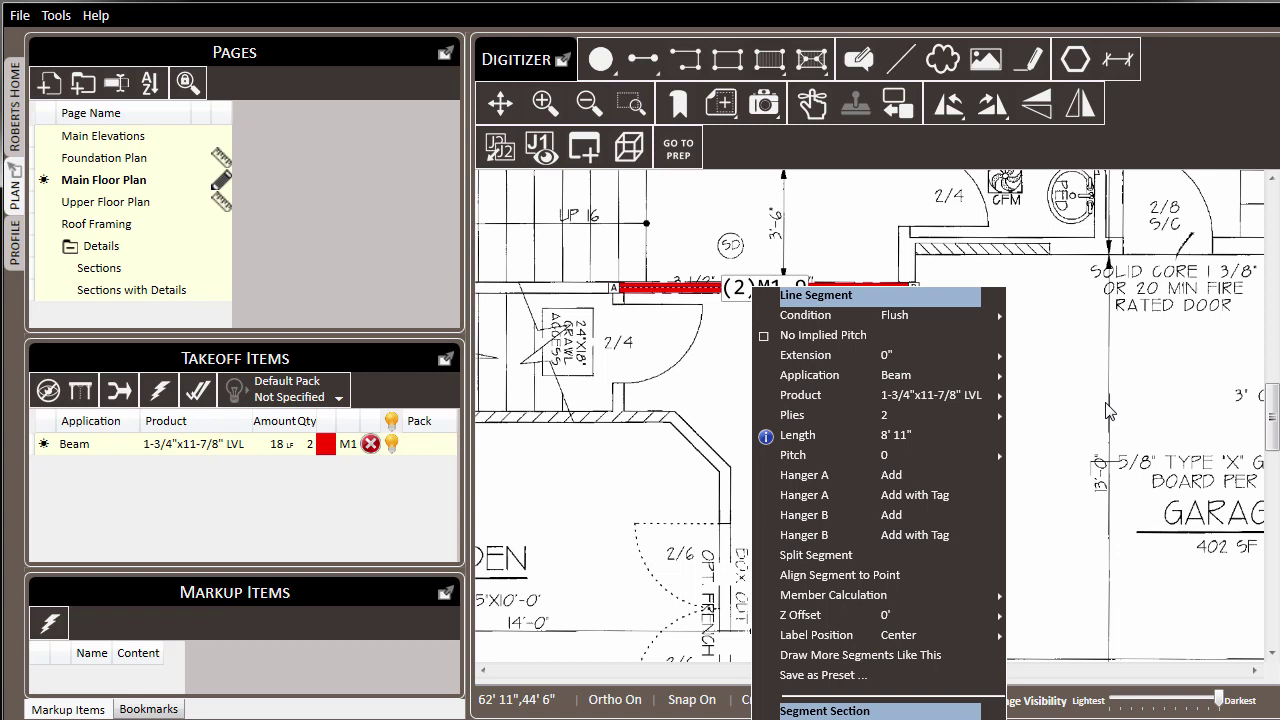
Draw the 20 ft (2)M1-20 LVL beam along the garage door header with the same settings.
{"action": "left_click", "coordinate": [956, 653]}
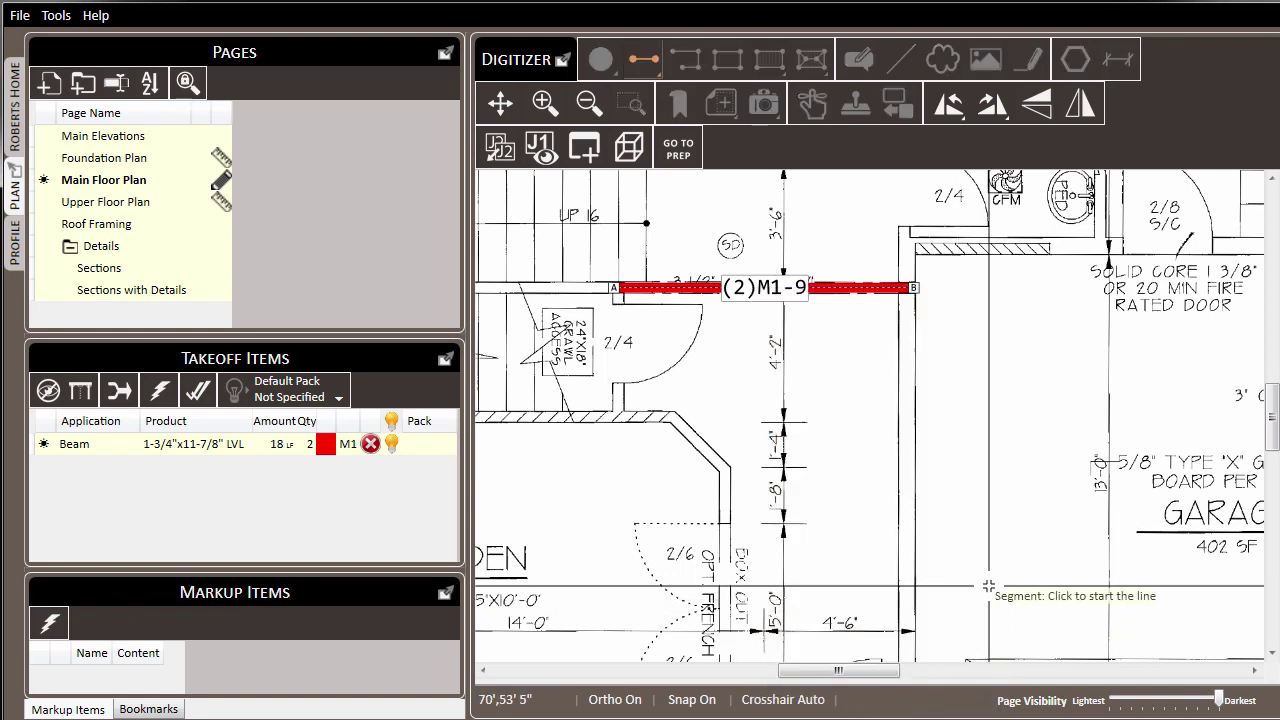
{"action": "mouse_move", "coordinate": [971, 460]}
{"action": "middle_mouse_down"}
{"action": "mouse_move", "coordinate": [749, 326]}
{"action": "mouse_move", "coordinate": [731, 258]}
{"action": "middle_mouse_up"}
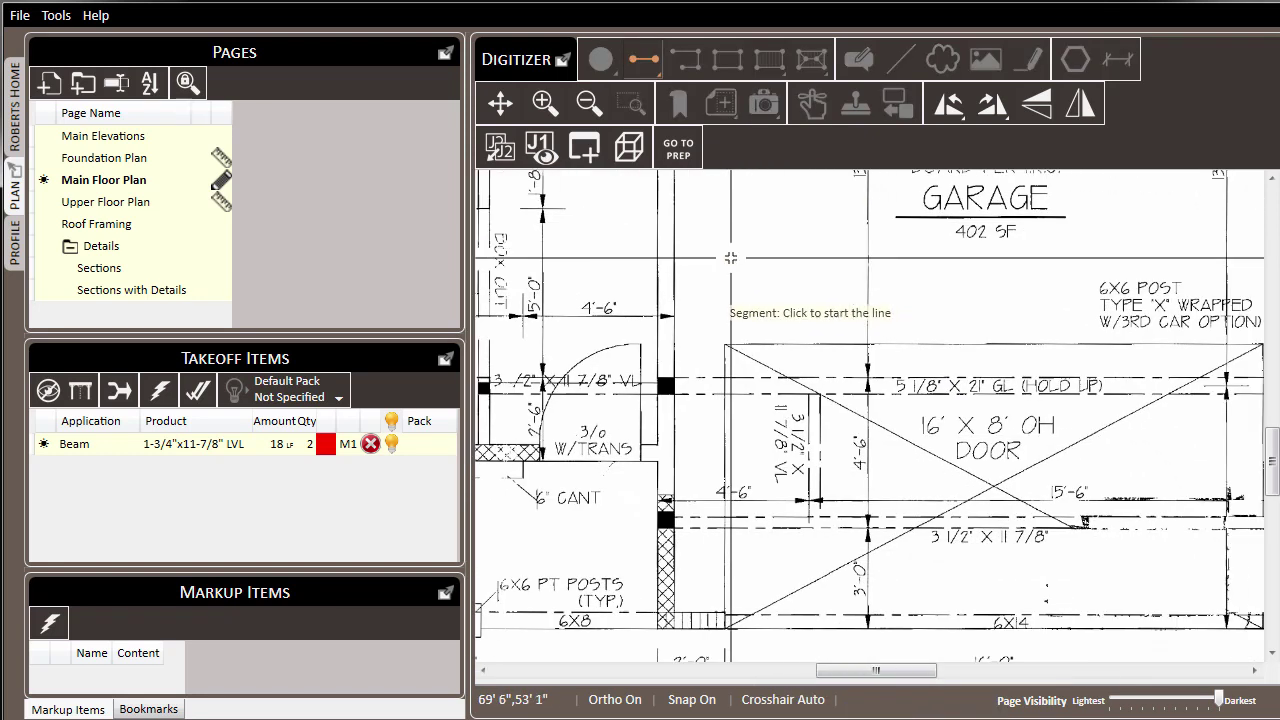
{"action": "left_click", "coordinate": [660, 521]}
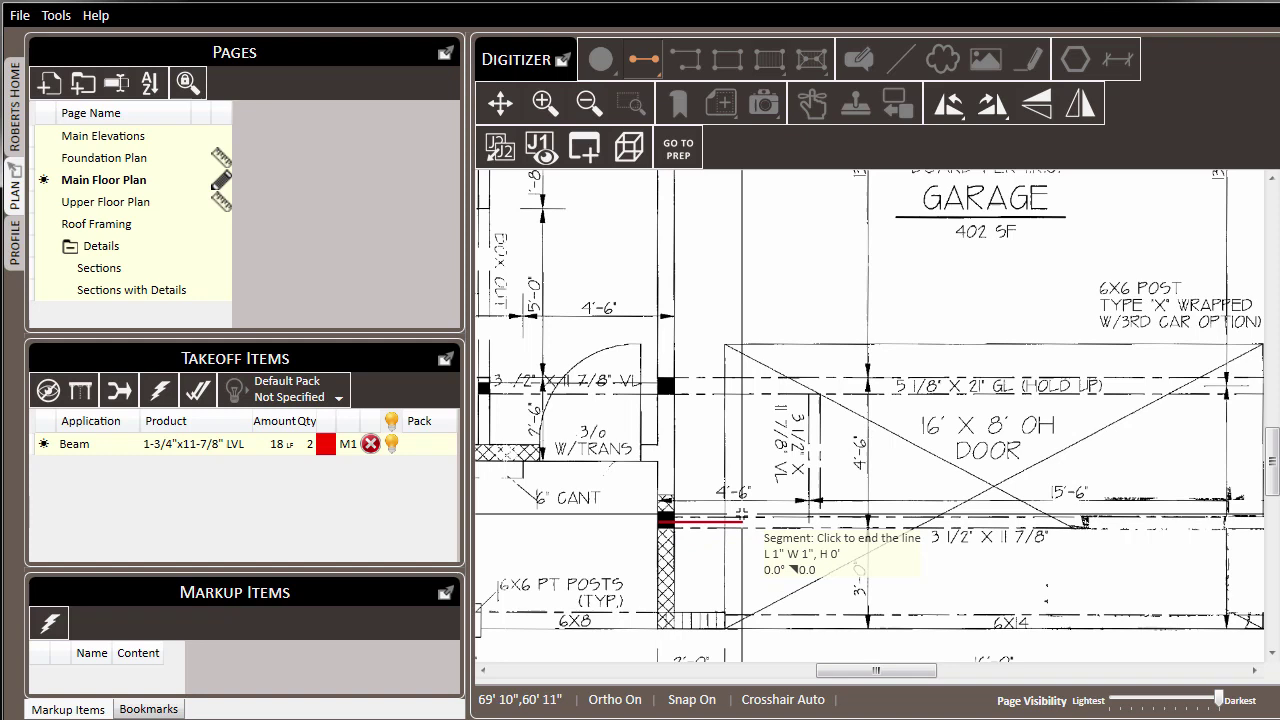
{"action": "middle_click_drag", "start_coordinate": [985, 502], "coordinate": [652, 485]}
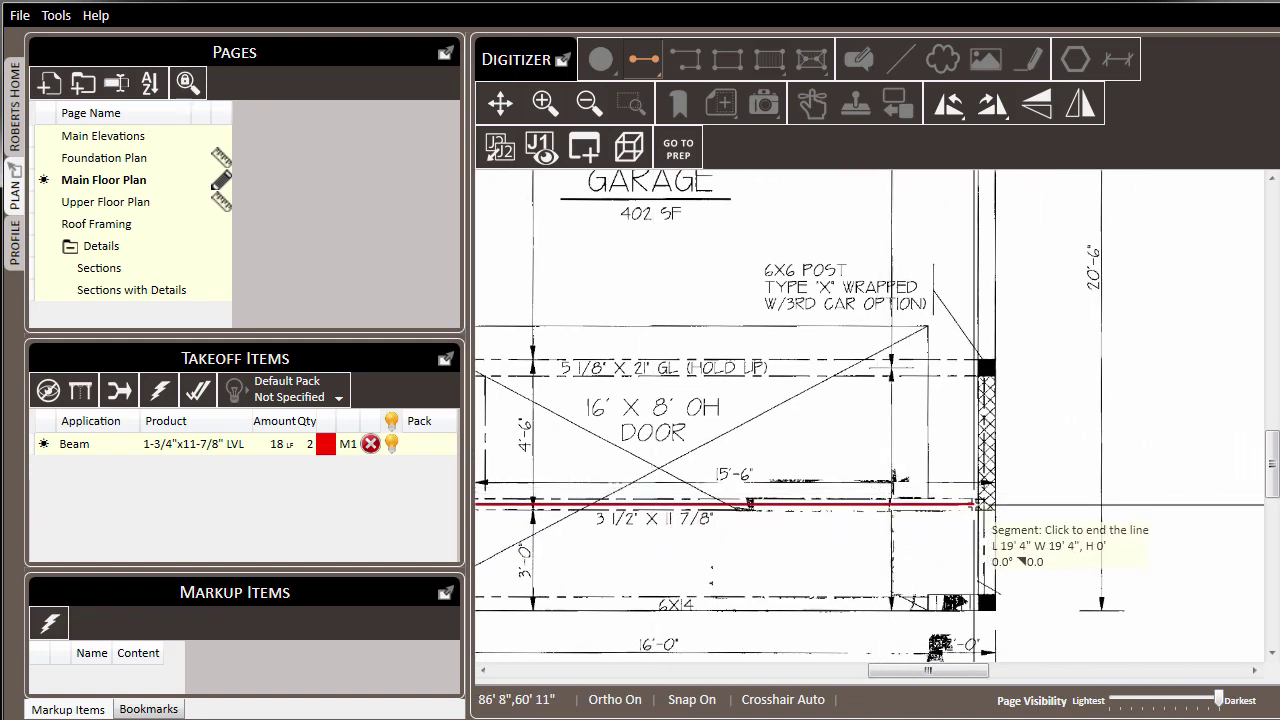
{"action": "left_click", "coordinate": [992, 505]}
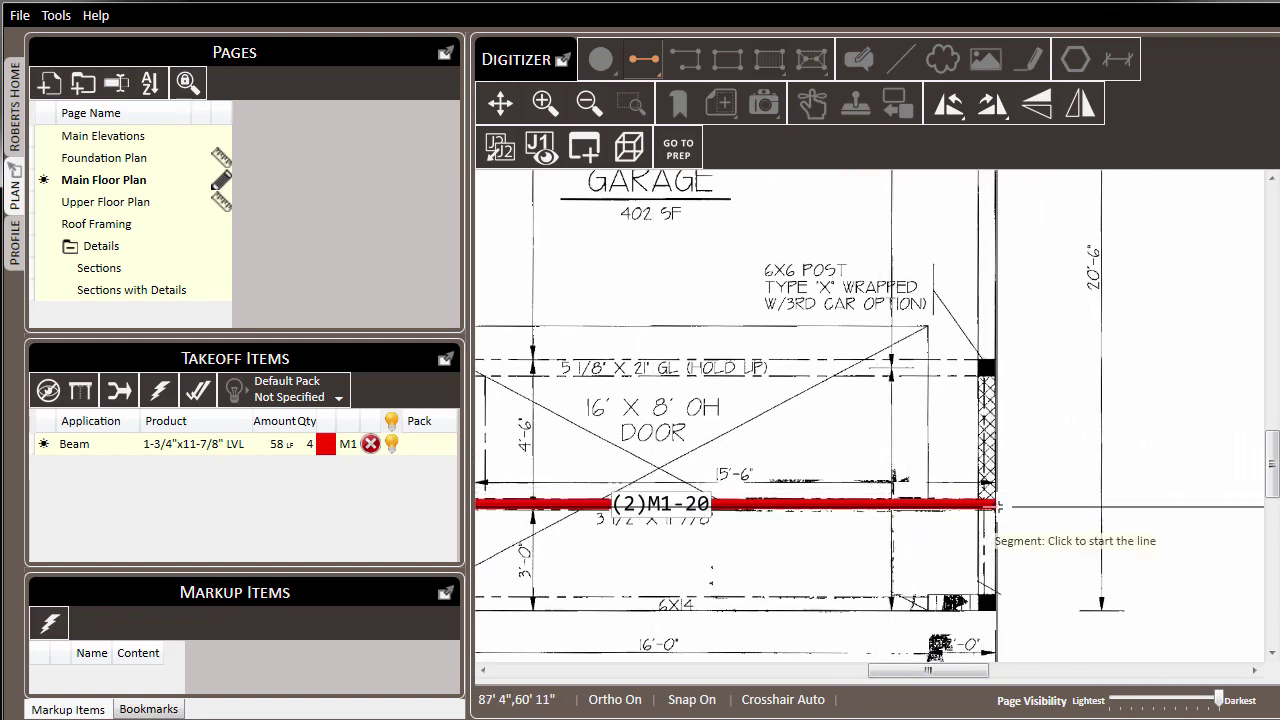
Add the vertical (2)M1-4 beam and the (2)M1-6 beam between the left and right walls.
{"action": "middle_click_drag", "start_coordinate": [786, 437], "coordinate": [936, 435]}
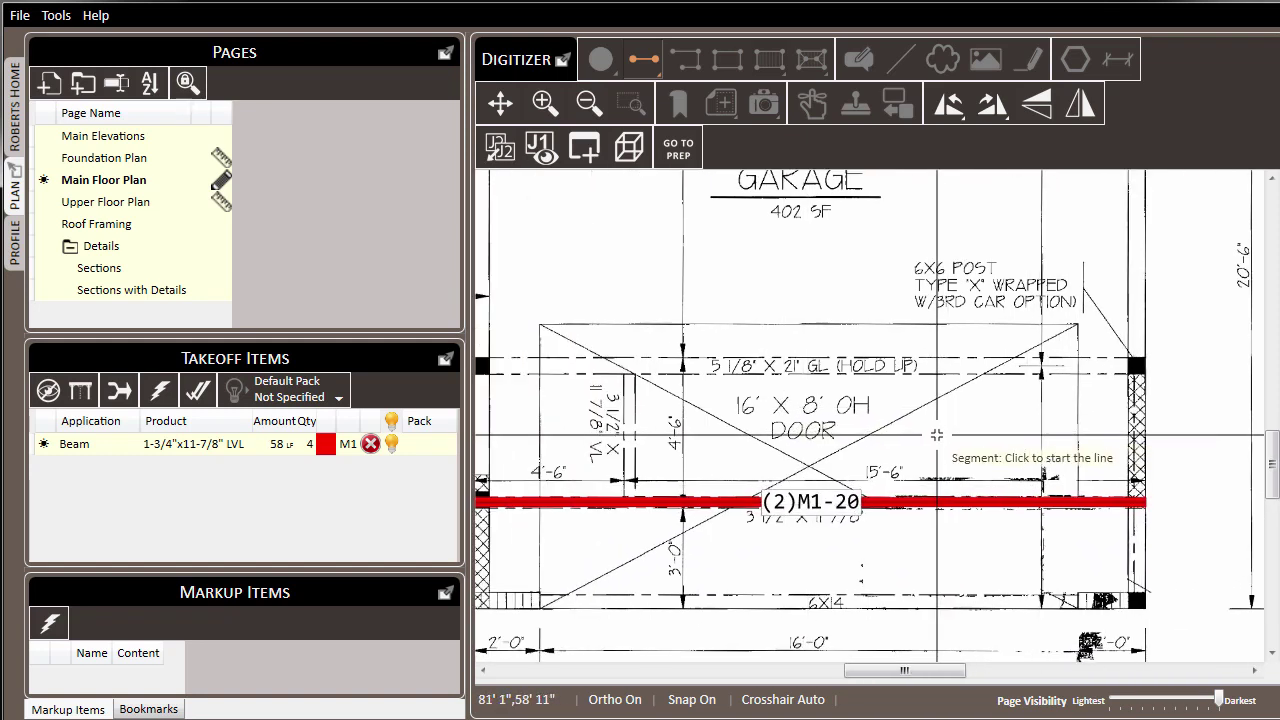
{"action": "left_click", "coordinate": [628, 502]}
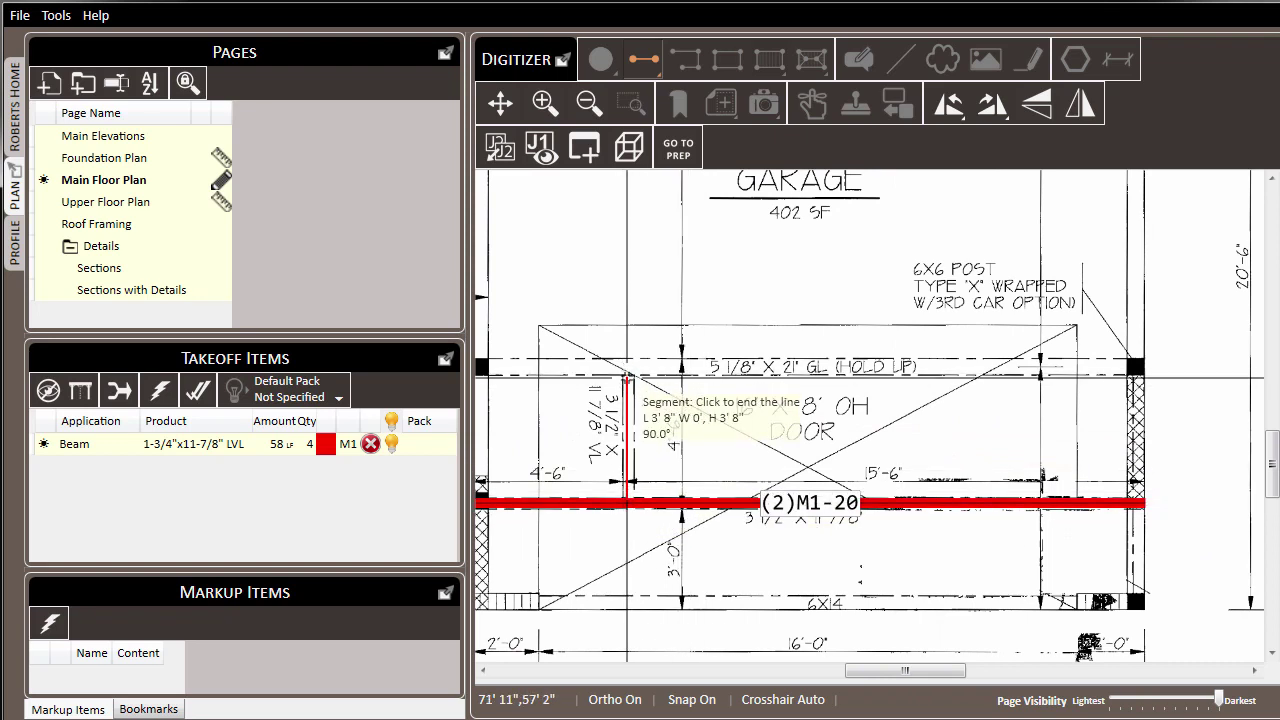
{"action": "left_click", "coordinate": [628, 376]}
{"action": "middle_click_drag", "start_coordinate": [577, 418], "coordinate": [905, 412]}
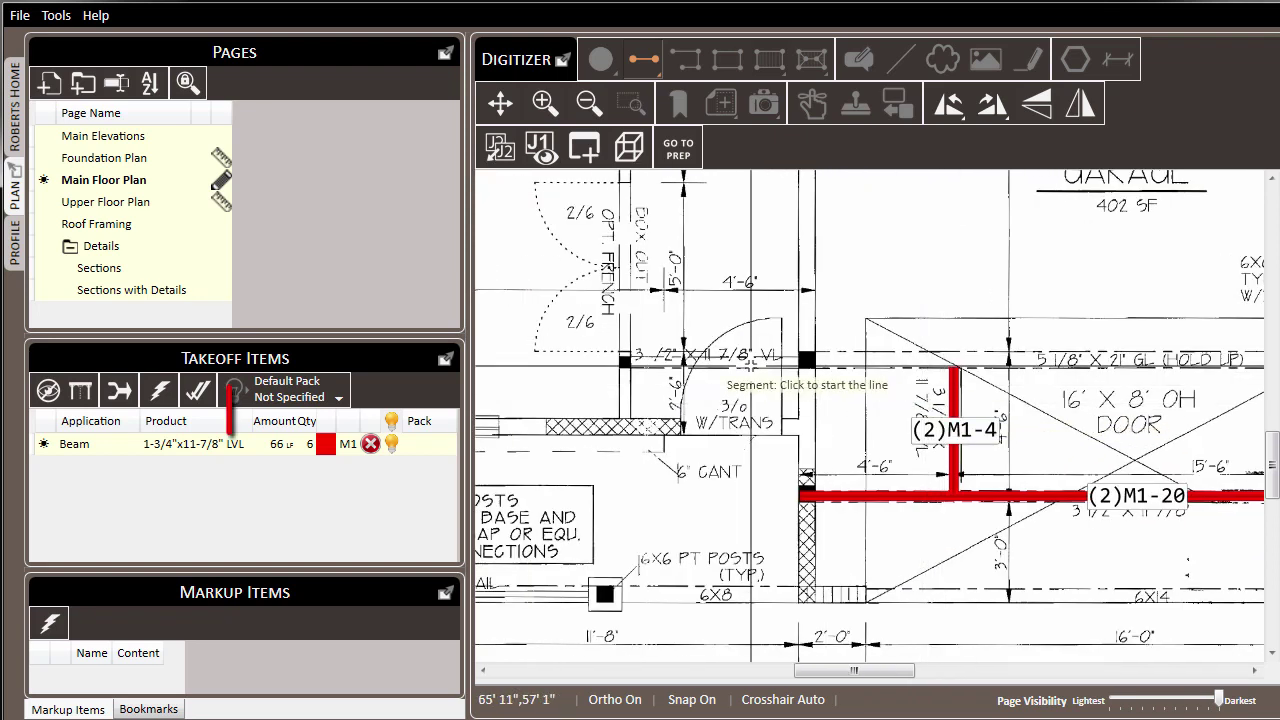
{"action": "left_click", "coordinate": [620, 362]}
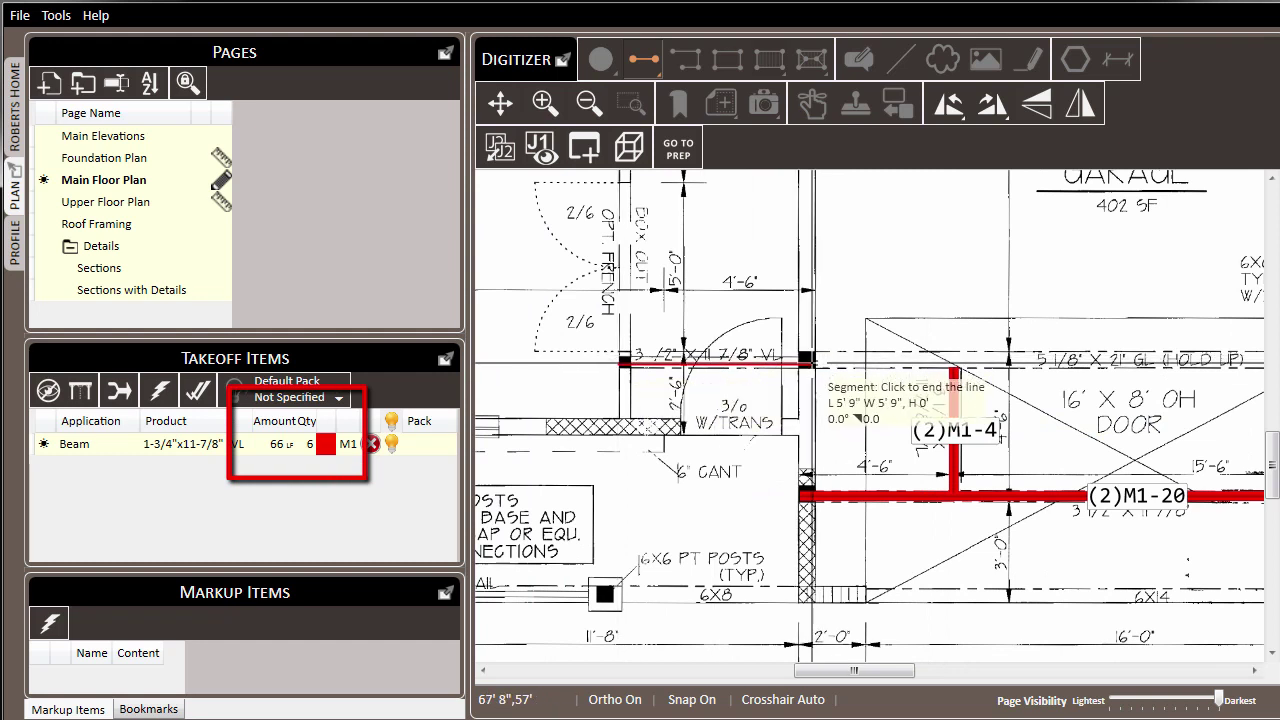
{"action": "left_click", "coordinate": [810, 362]}
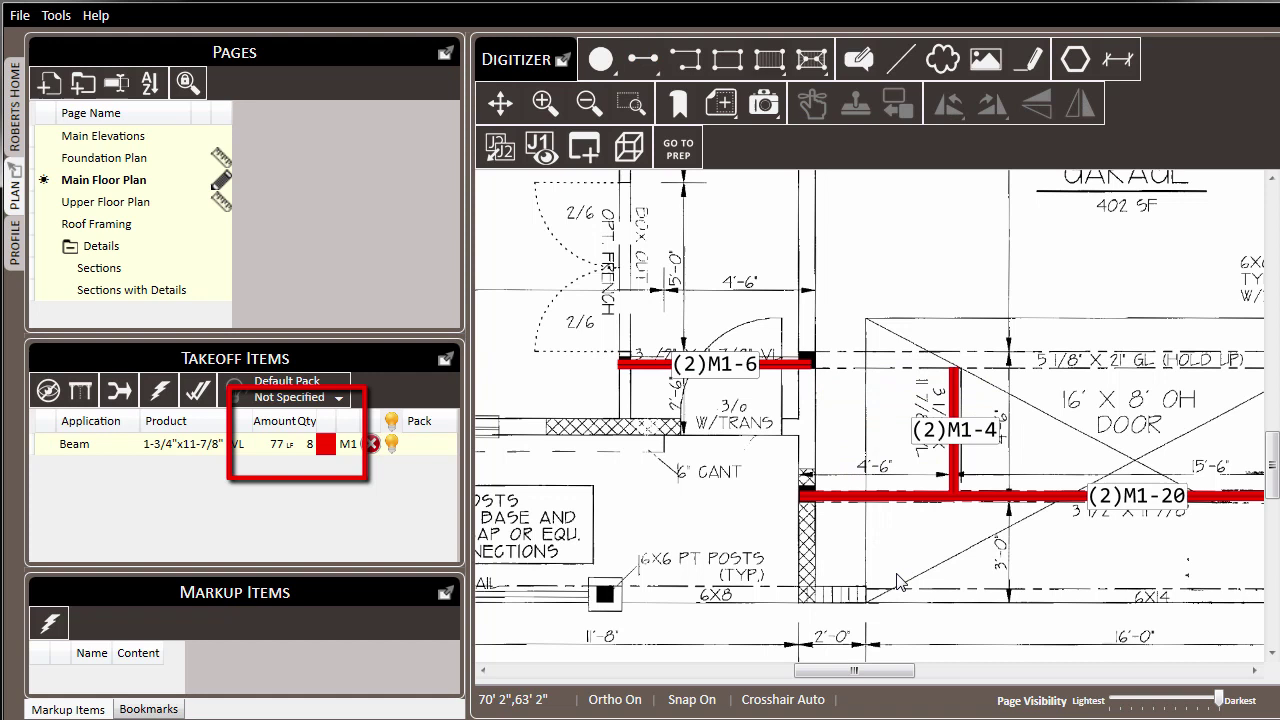
Set the (2)M1-6 beam's condition to Drop No Split.
{"action": "middle_click_drag", "start_coordinate": [871, 560], "coordinate": [814, 489]}
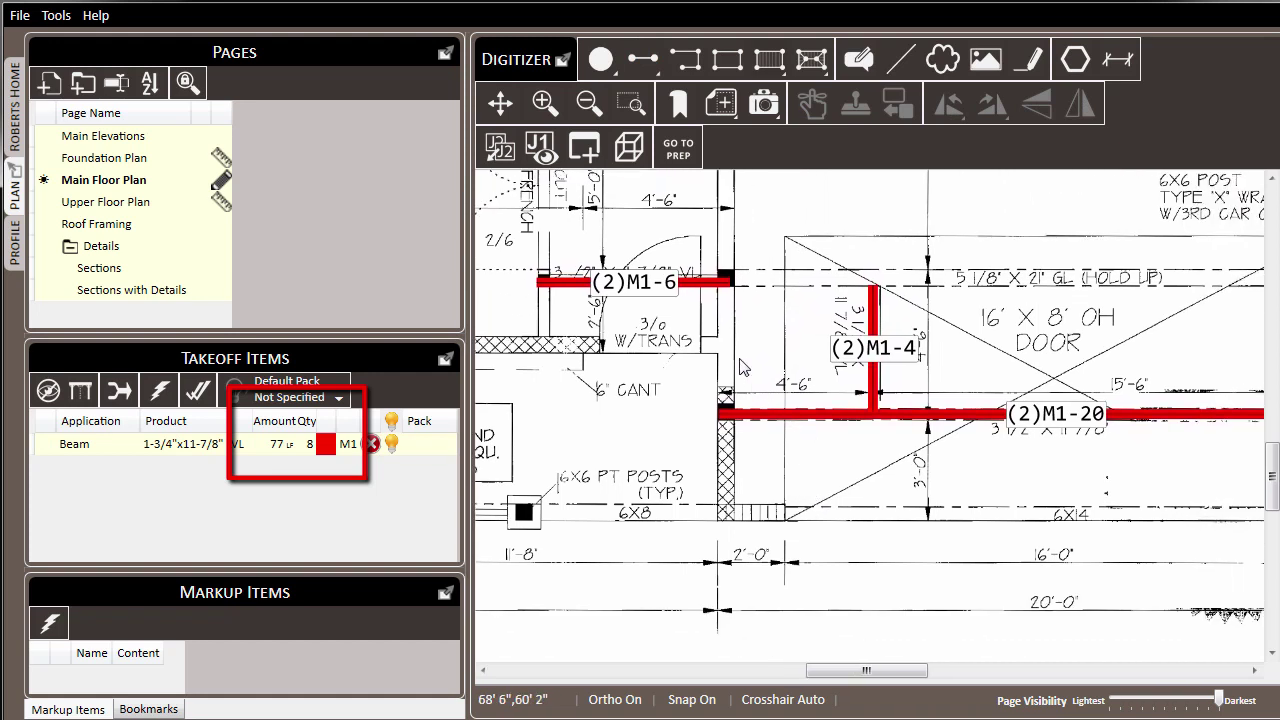
{"action": "right_click", "coordinate": [640, 284]}
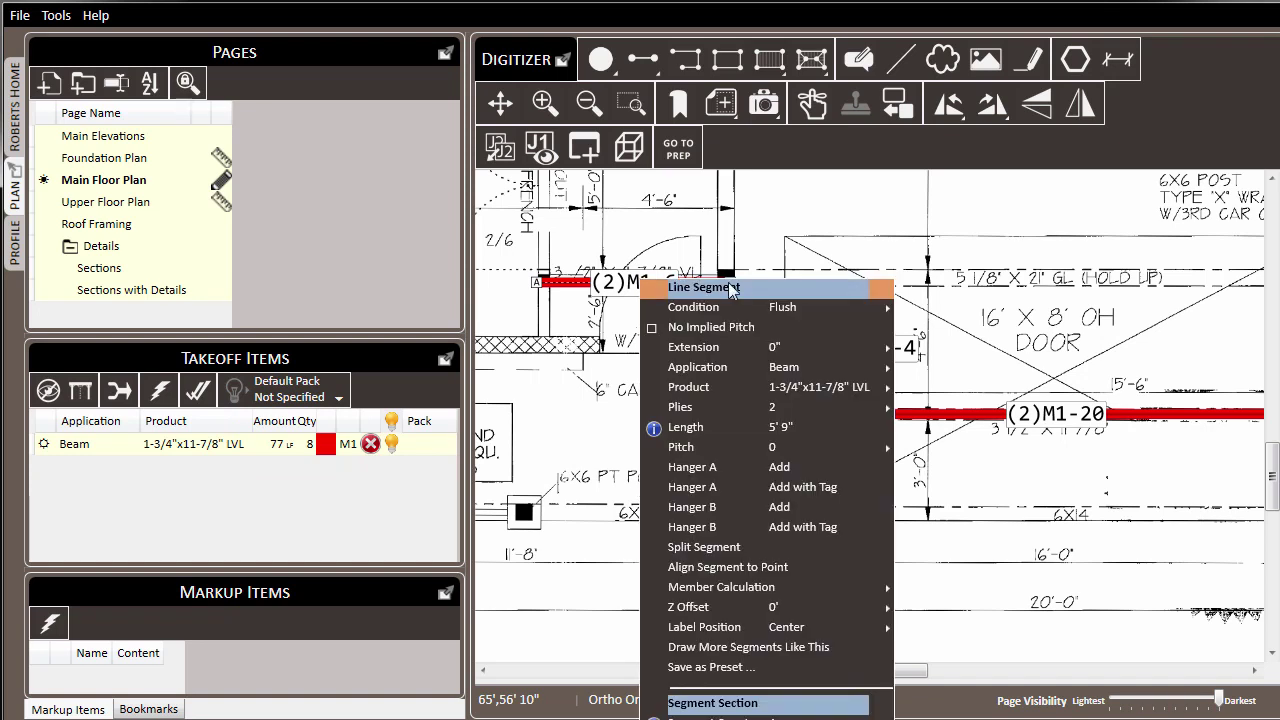
{"action": "mouse_move", "coordinate": [840, 316]}
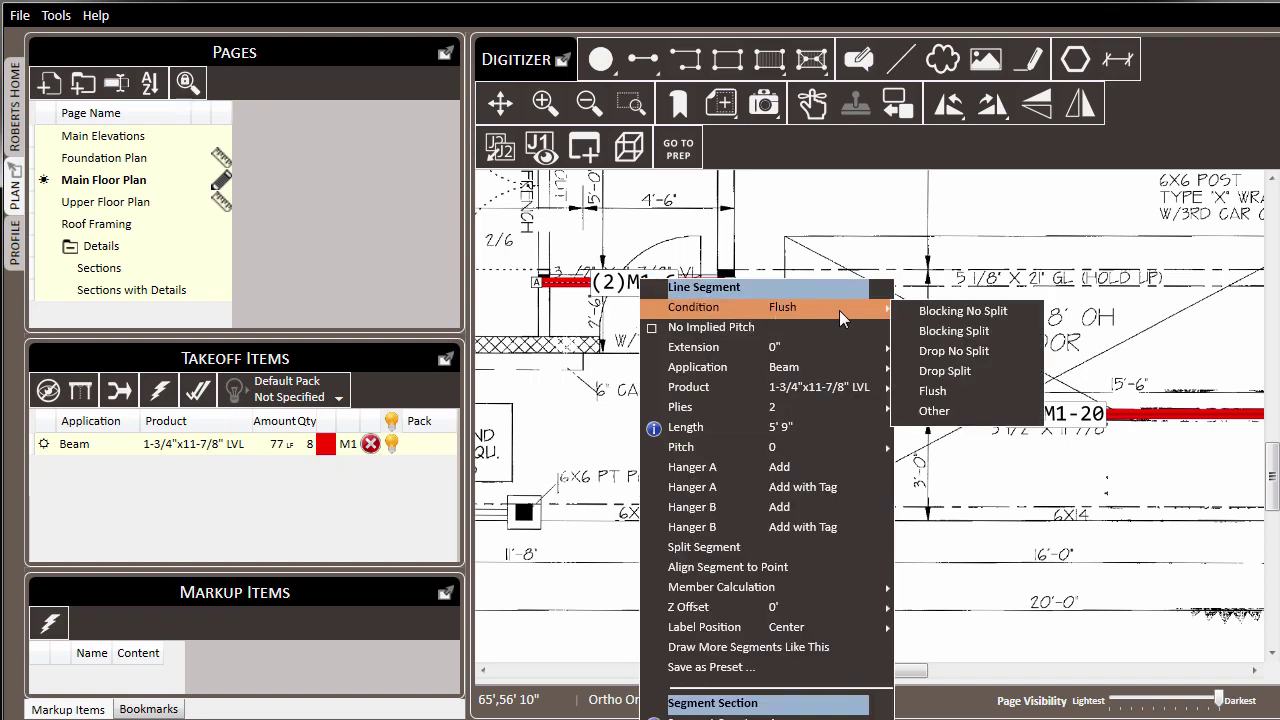
{"action": "left_click", "coordinate": [1011, 353]}
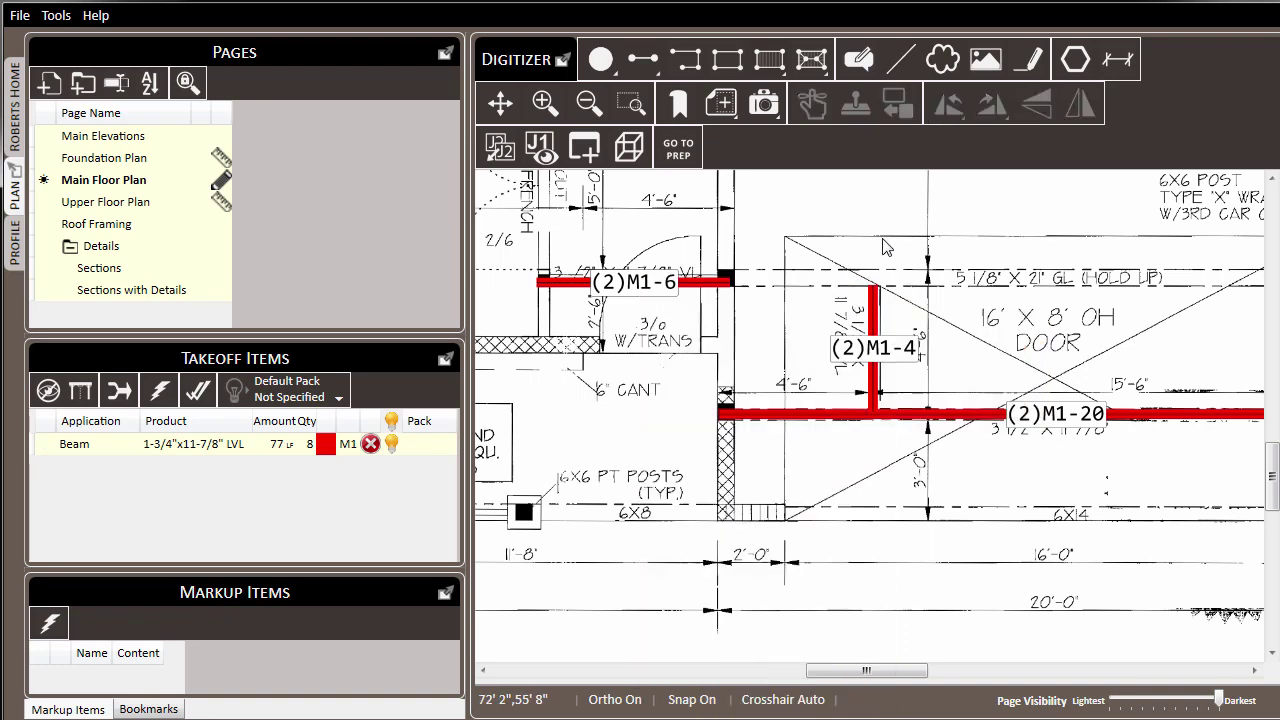
Assign the LVL Beam takeoff item to the 2nd Floor Framing pack and check its 78 quantity listing.
{"action": "middle_click_drag", "start_coordinate": [857, 266], "coordinate": [785, 344]}
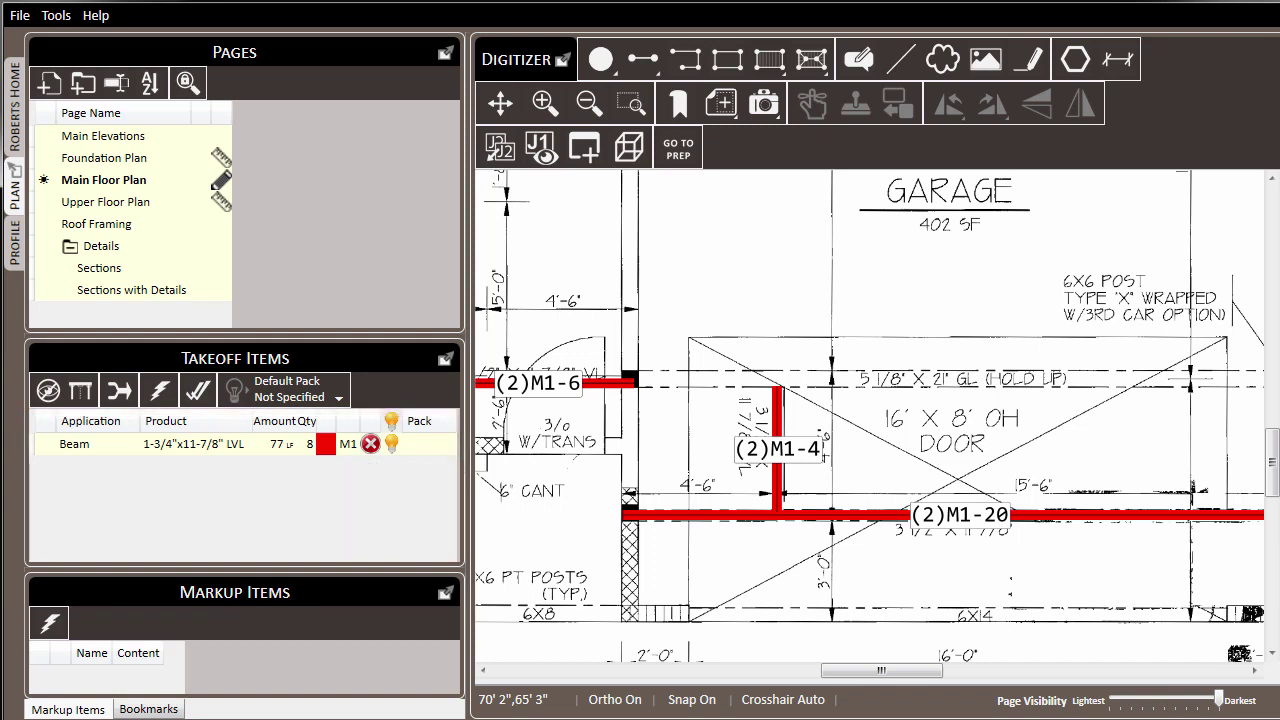
{"action": "right_click", "coordinate": [183, 444]}
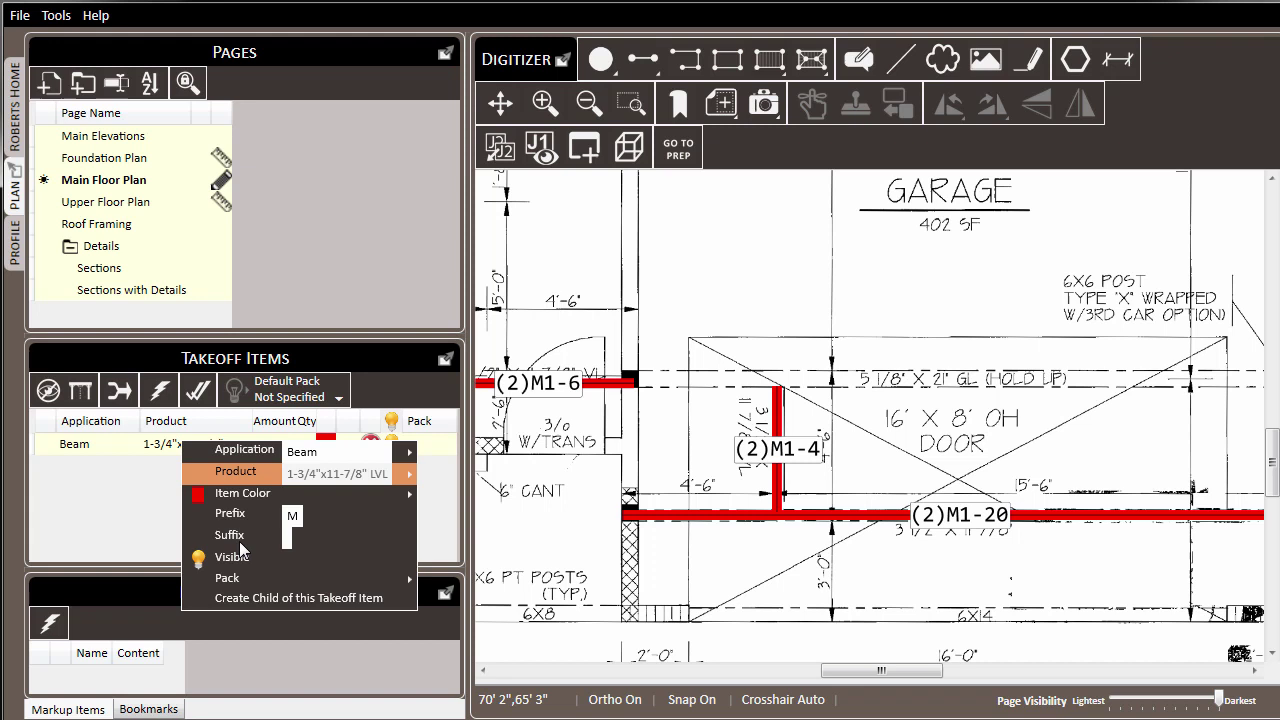
{"action": "mouse_move", "coordinate": [262, 581]}
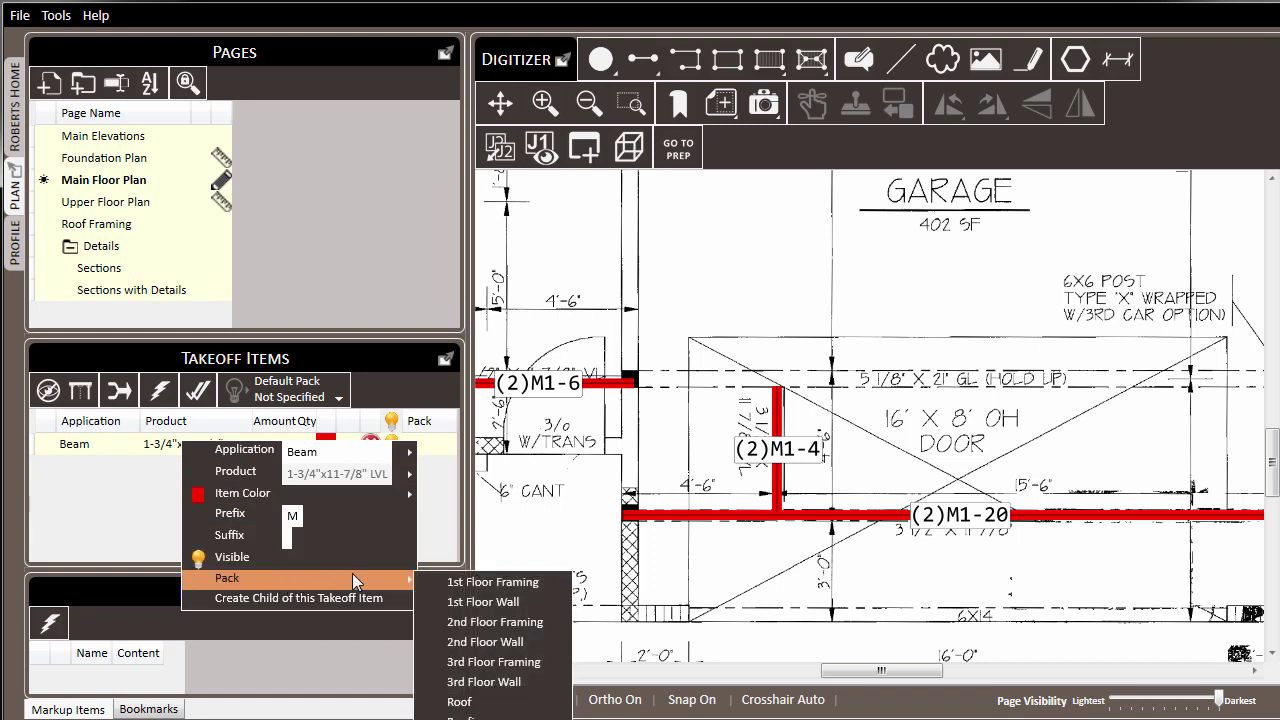
{"action": "left_click", "coordinate": [557, 621]}
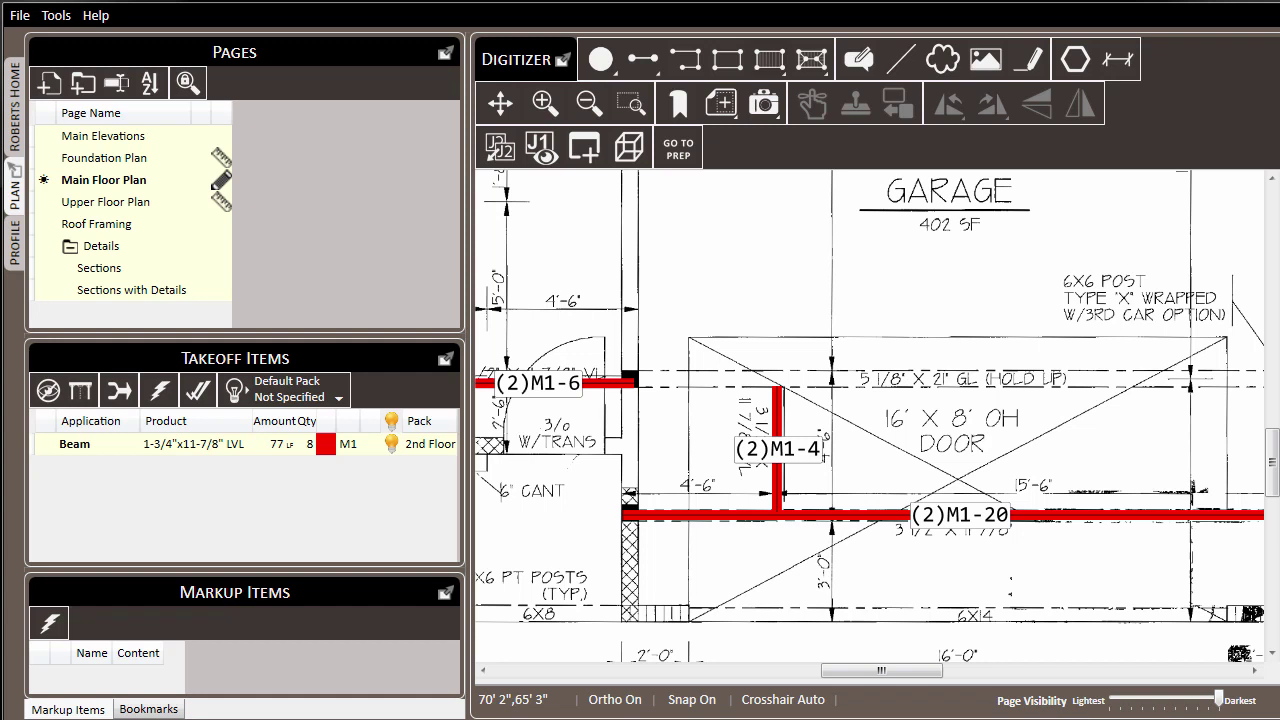
{"action": "left_click", "coordinate": [12, 112]}
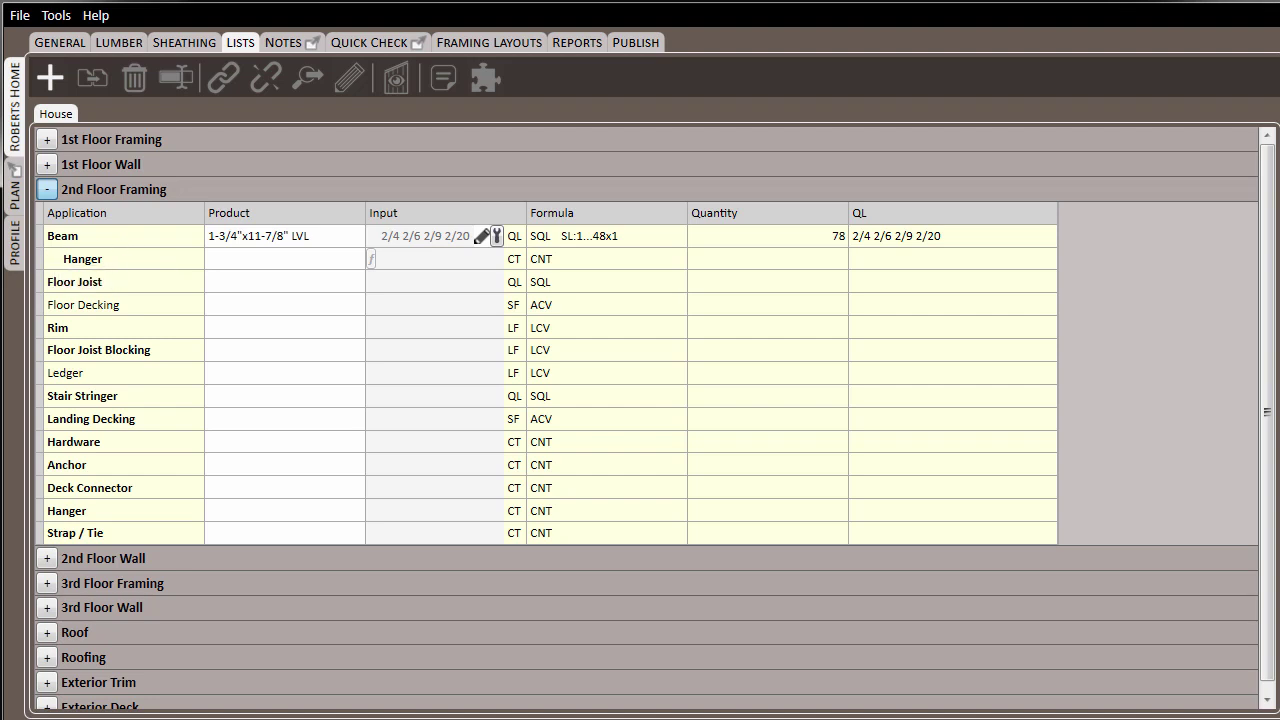
{"action": "left_click", "coordinate": [14, 188]}
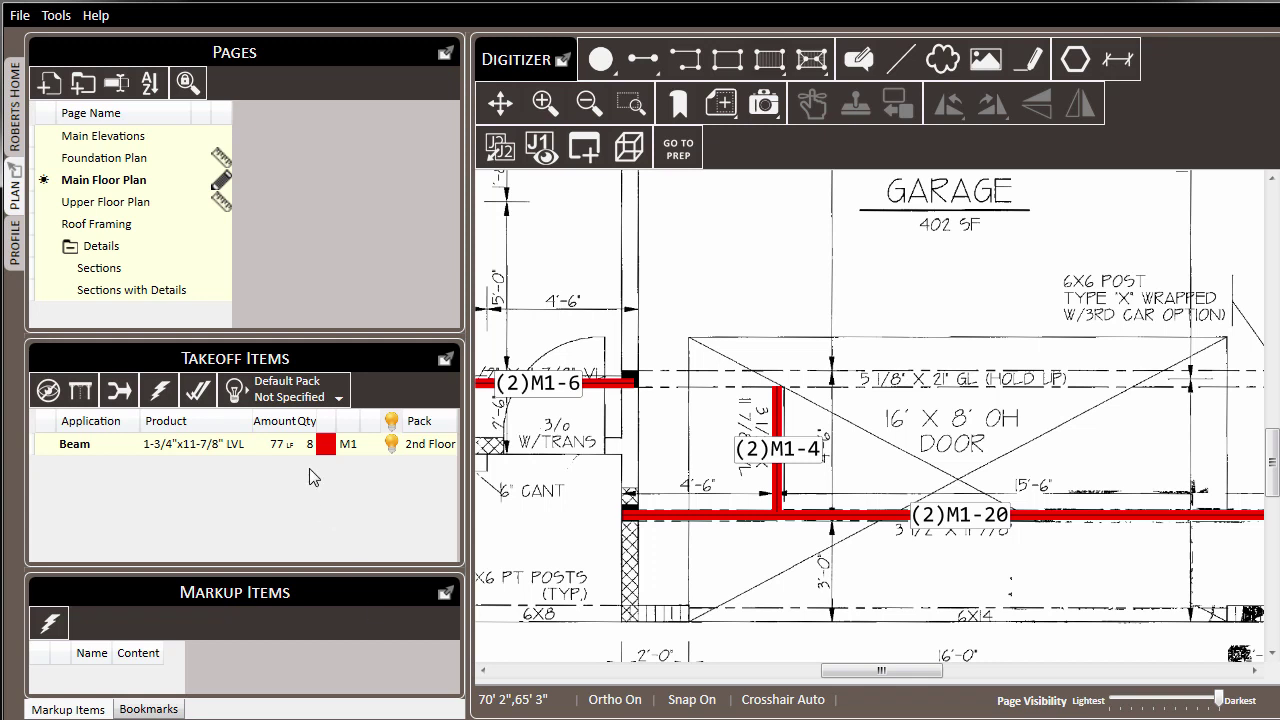
Choose 2nd Floor Framing as the Default Pack for new takeoff items.
{"action": "left_click", "coordinate": [339, 397]}
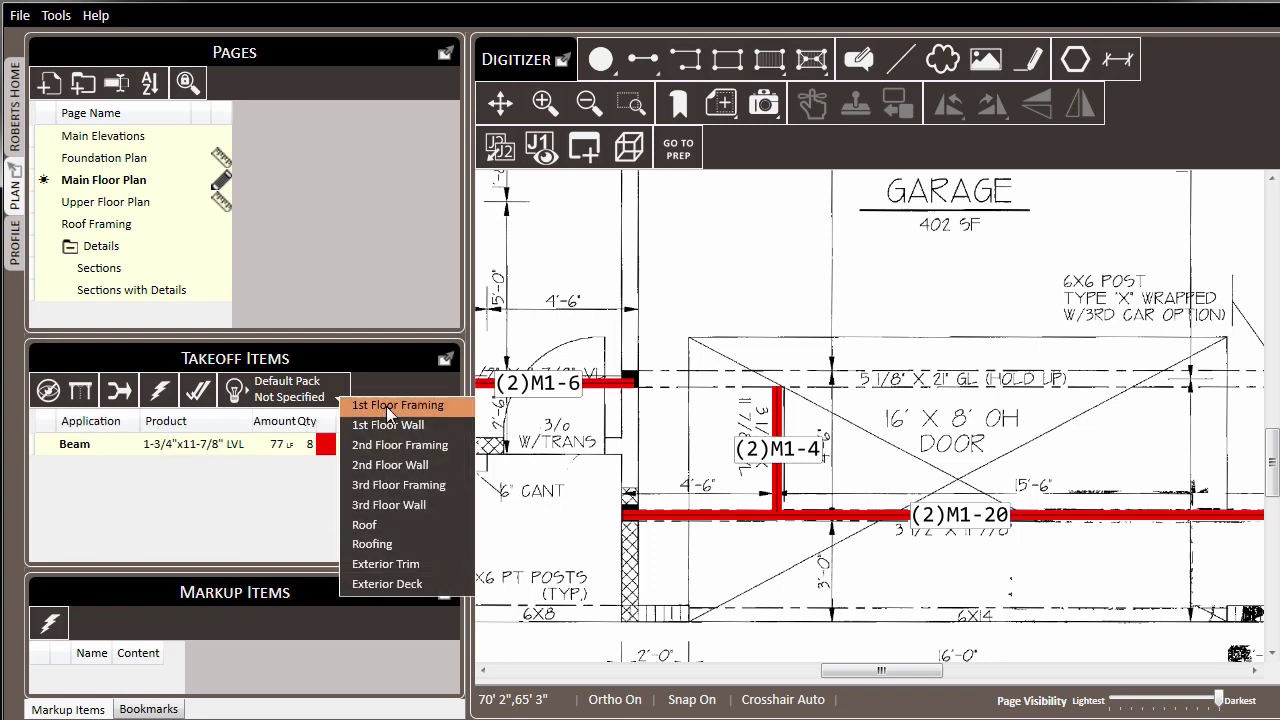
{"action": "left_click", "coordinate": [464, 447]}
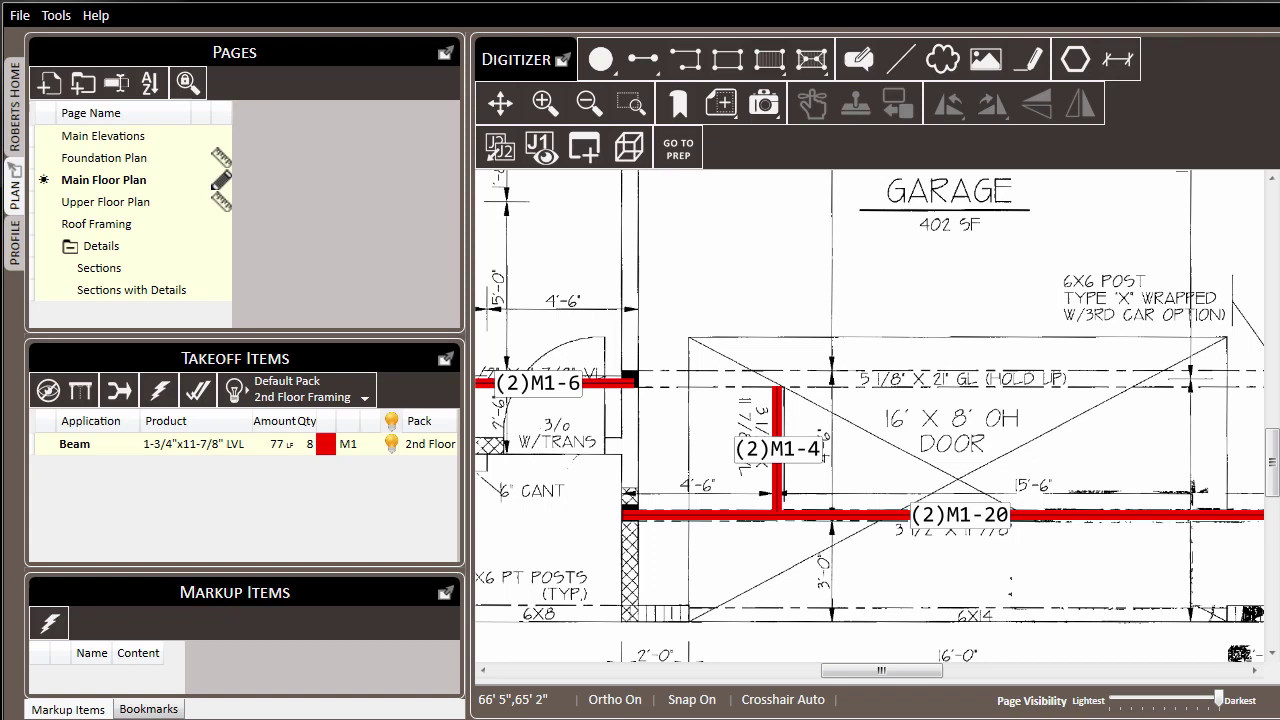
{"action": "scroll", "coordinate": [875, 378], "scroll_direction": "down", "scroll_amount": 3}
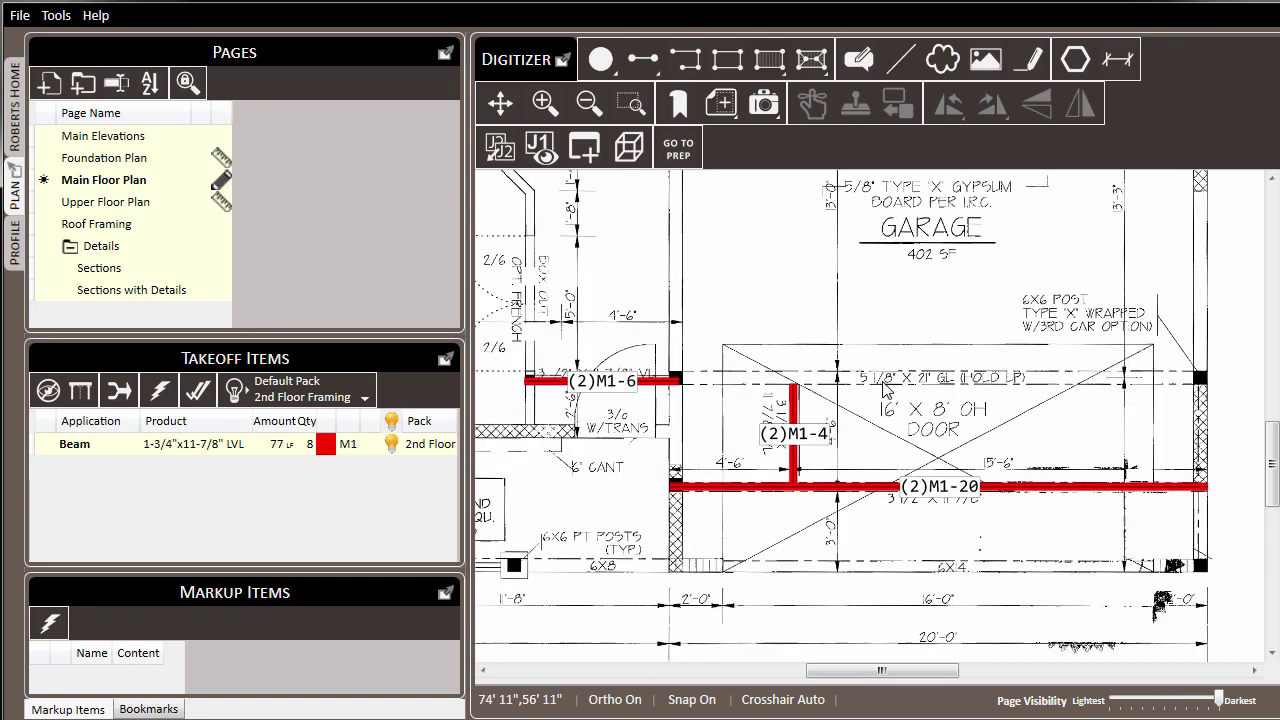
{"action": "middle_click_drag", "start_coordinate": [909, 370], "coordinate": [838, 398]}
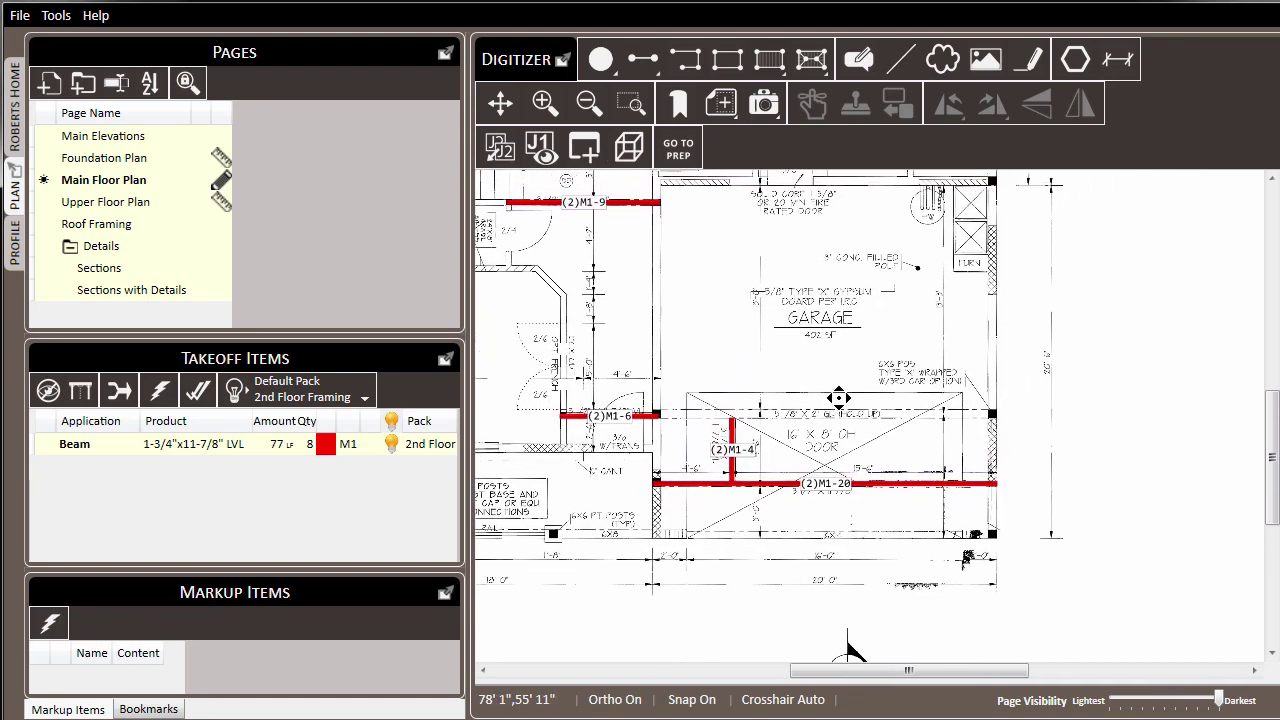
Trace a 20 ft Segment from the beam end to the right wall along the upper garage door header.
{"action": "left_click", "coordinate": [643, 62]}
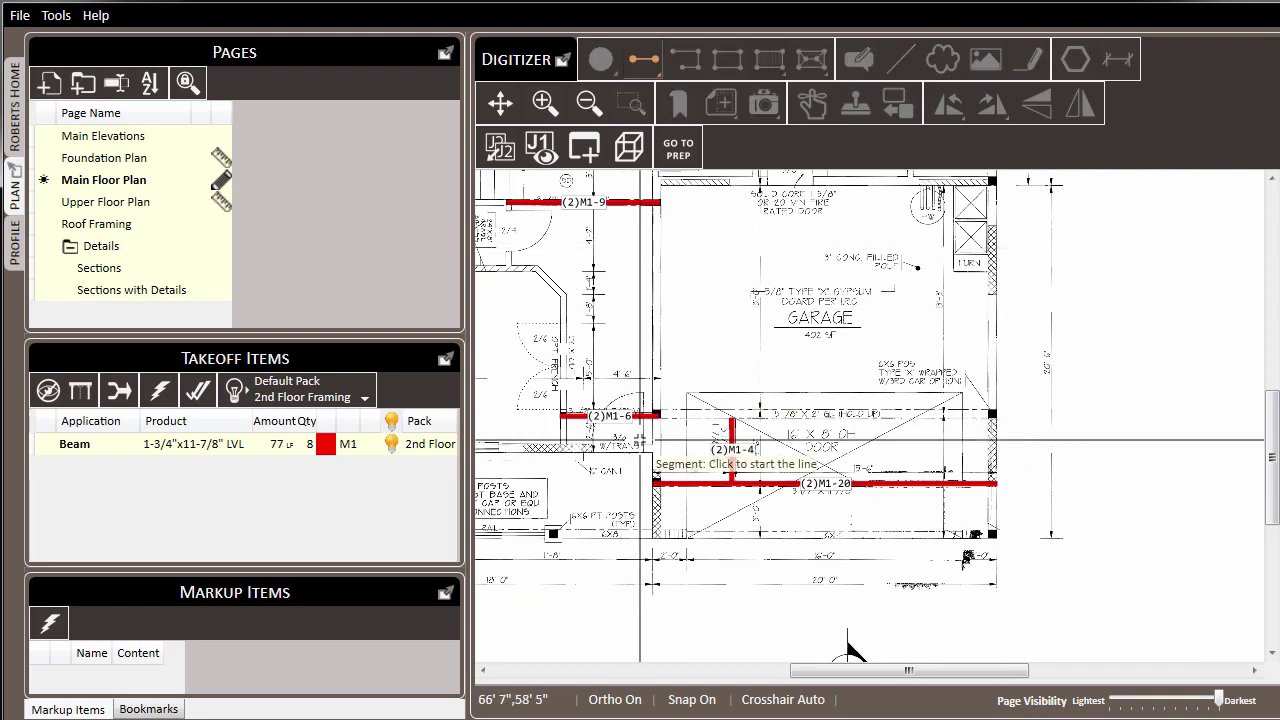
{"action": "scroll", "coordinate": [655, 420], "scroll_direction": "up", "scroll_amount": 2}
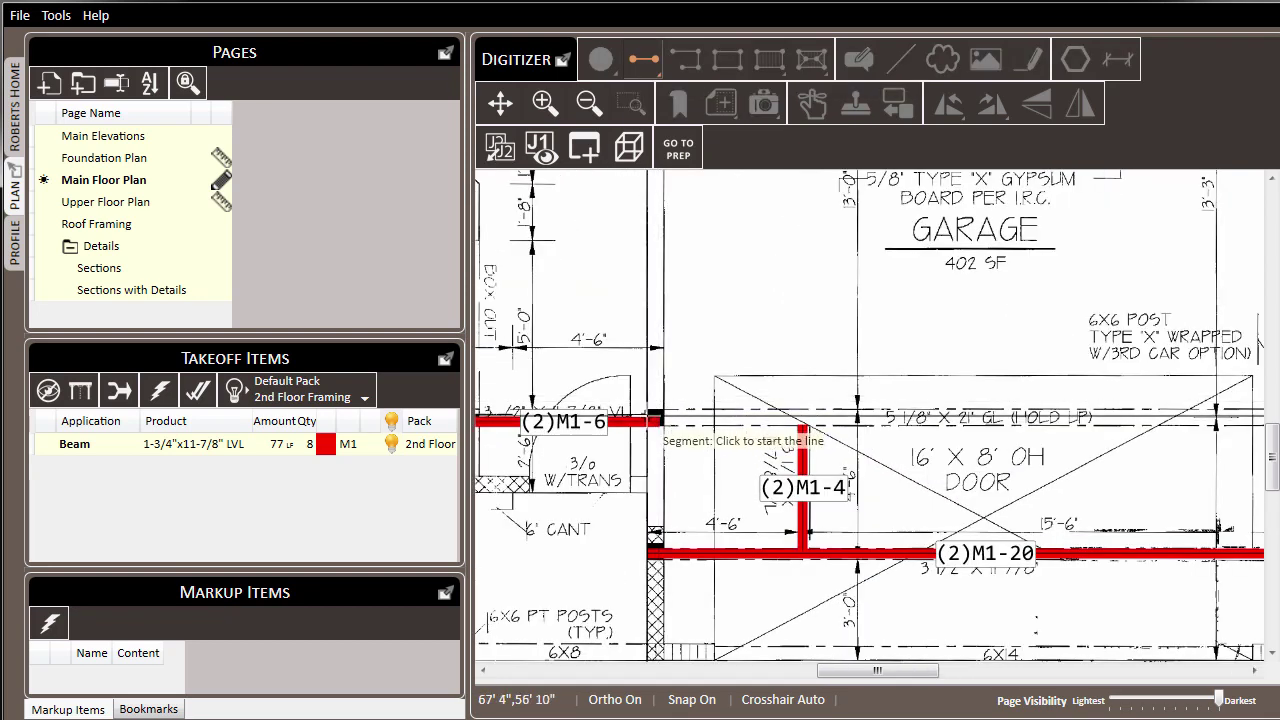
{"action": "left_click", "coordinate": [657, 417]}
{"action": "middle_click_drag", "start_coordinate": [842, 410], "coordinate": [749, 380]}
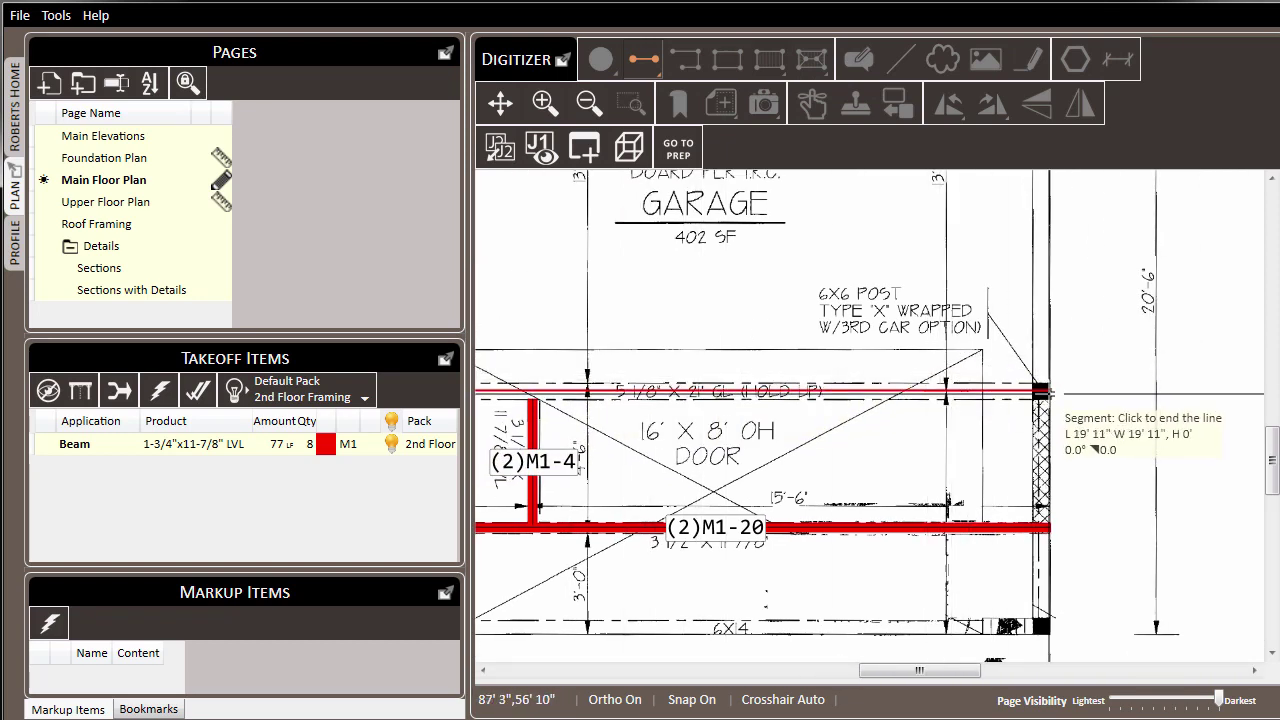
{"action": "left_click", "coordinate": [1043, 392]}
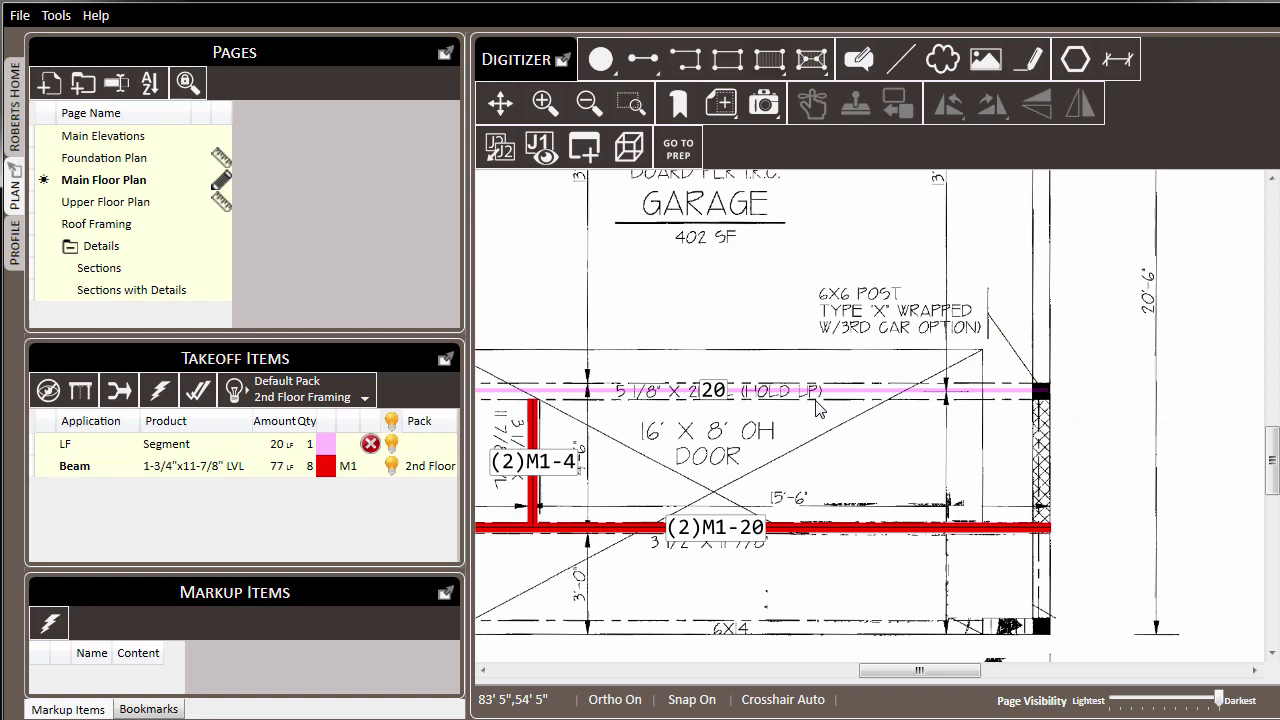
{"action": "scroll", "coordinate": [925, 375], "scroll_direction": "down", "scroll_amount": 1}
{"action": "scroll", "coordinate": [766, 337], "scroll_direction": "up", "scroll_amount": 1}
{"action": "scroll", "coordinate": [766, 337], "scroll_direction": "down", "scroll_amount": 1}
{"action": "scroll", "coordinate": [846, 409], "scroll_direction": "up", "scroll_amount": 1}
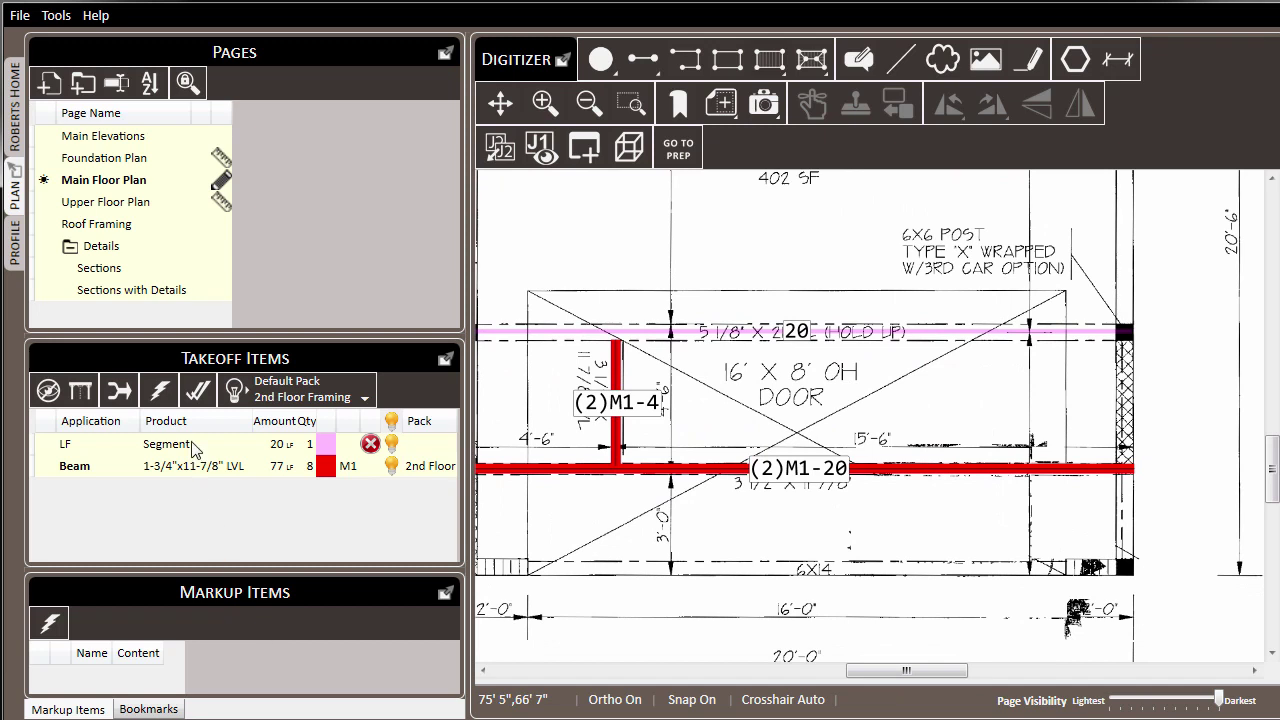
Set the new 20 ft segment's application to Beam.
{"action": "right_click", "coordinate": [551, 333]}
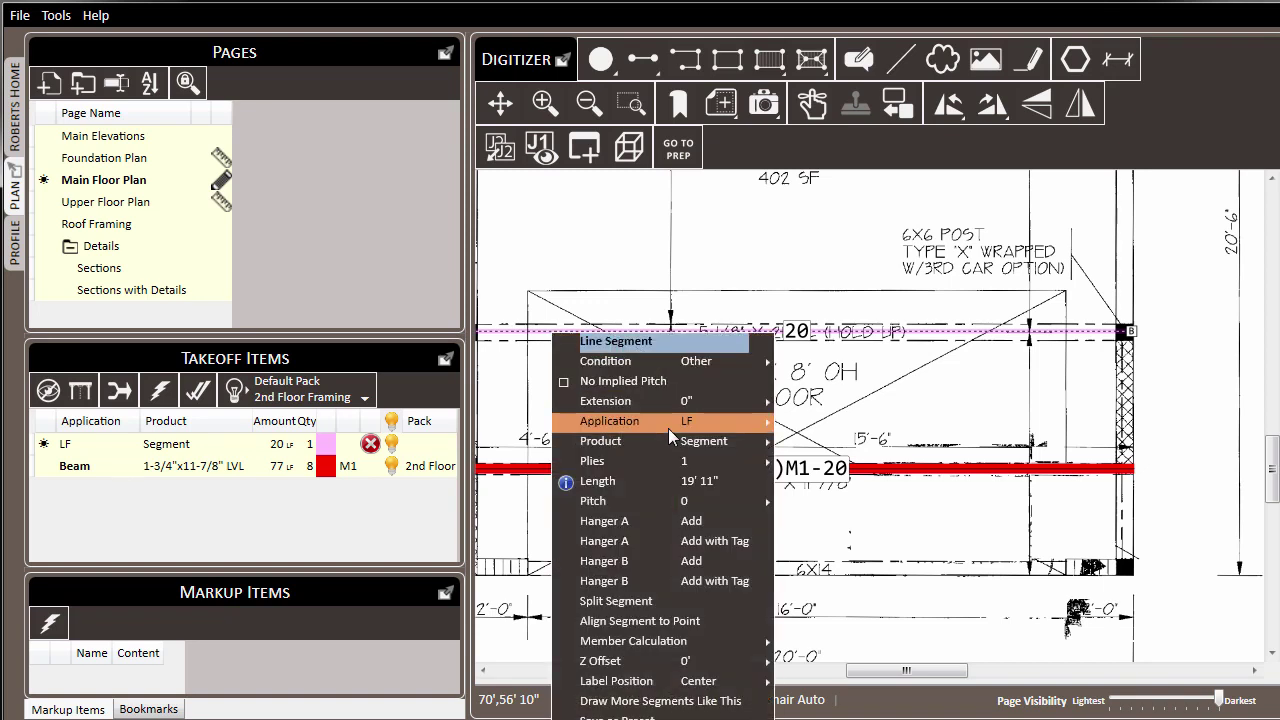
{"action": "mouse_move", "coordinate": [668, 424]}
{"action": "left_click", "coordinate": [813, 424]}
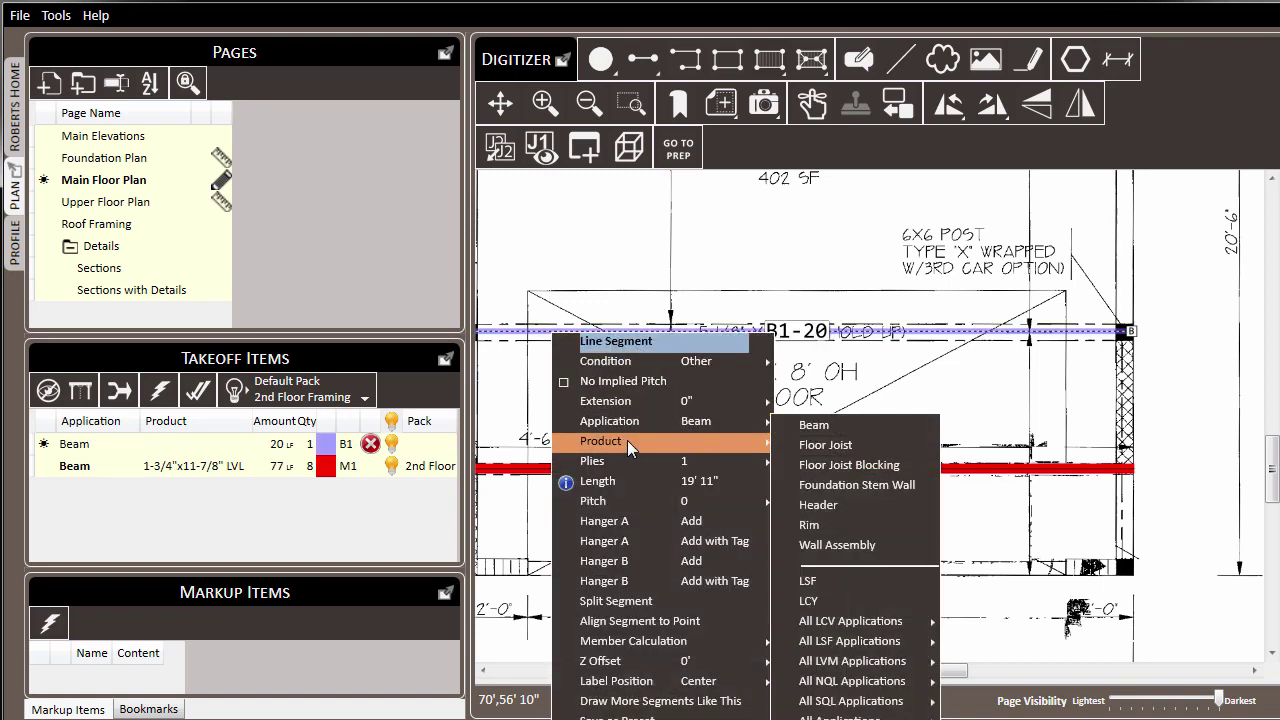
Search More Products for 5-1/8 and pick the 5-1/8"x21" Glulam product.
{"action": "mouse_move", "coordinate": [627, 440]}
{"action": "left_click", "coordinate": [820, 481]}
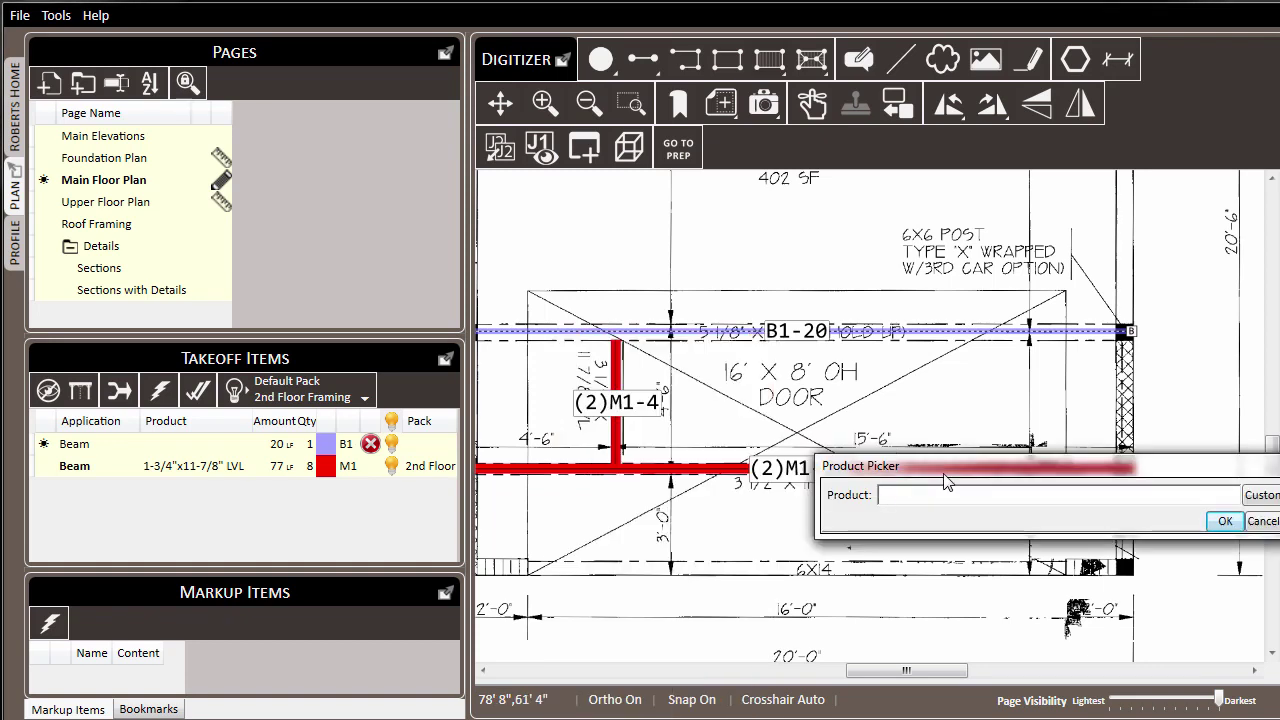
{"action": "left_click", "coordinate": [757, 404]}
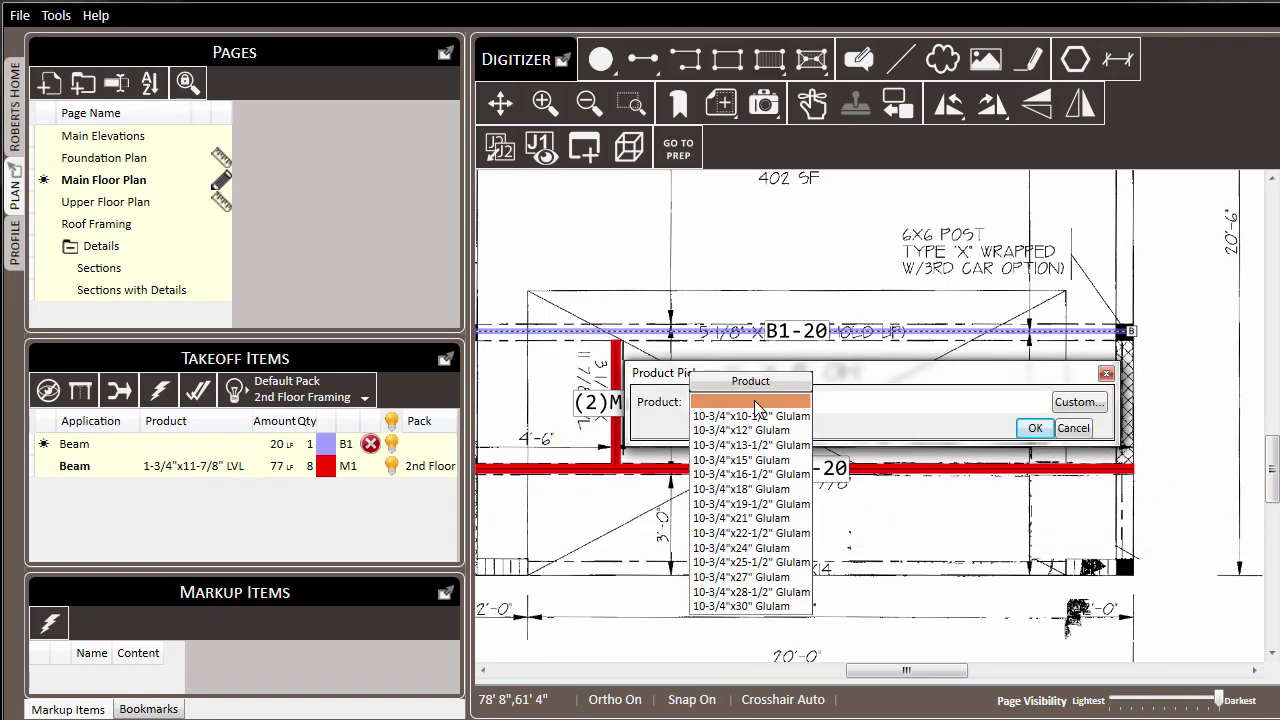
{"action": "type", "text": "5-"}
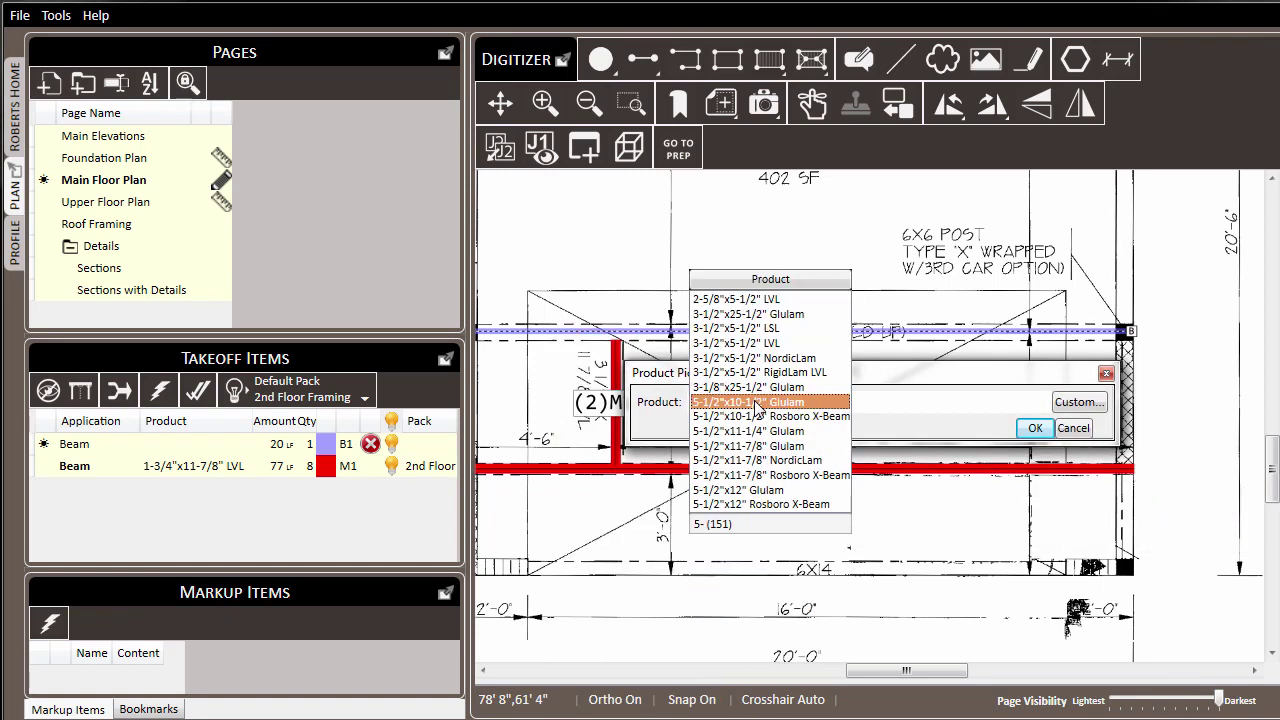
{"action": "type", "text": "1/8"}
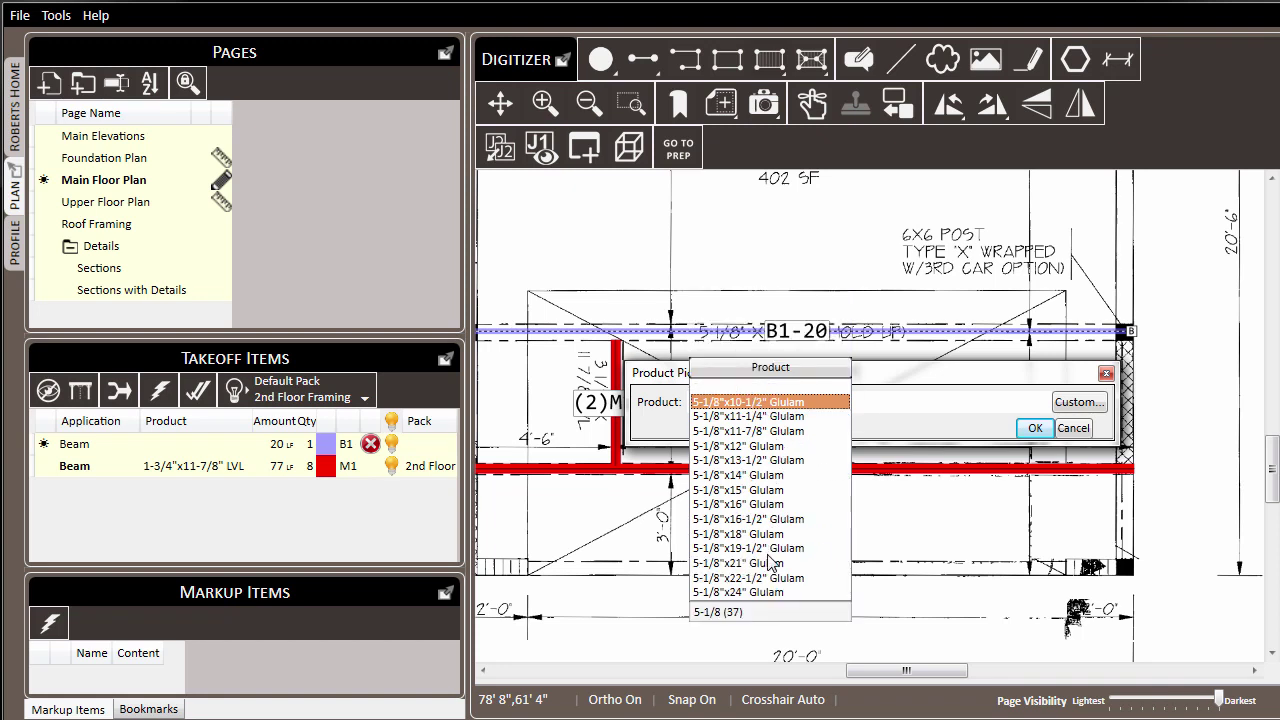
{"action": "scroll", "coordinate": [780, 562], "scroll_direction": "down", "scroll_amount": 3}
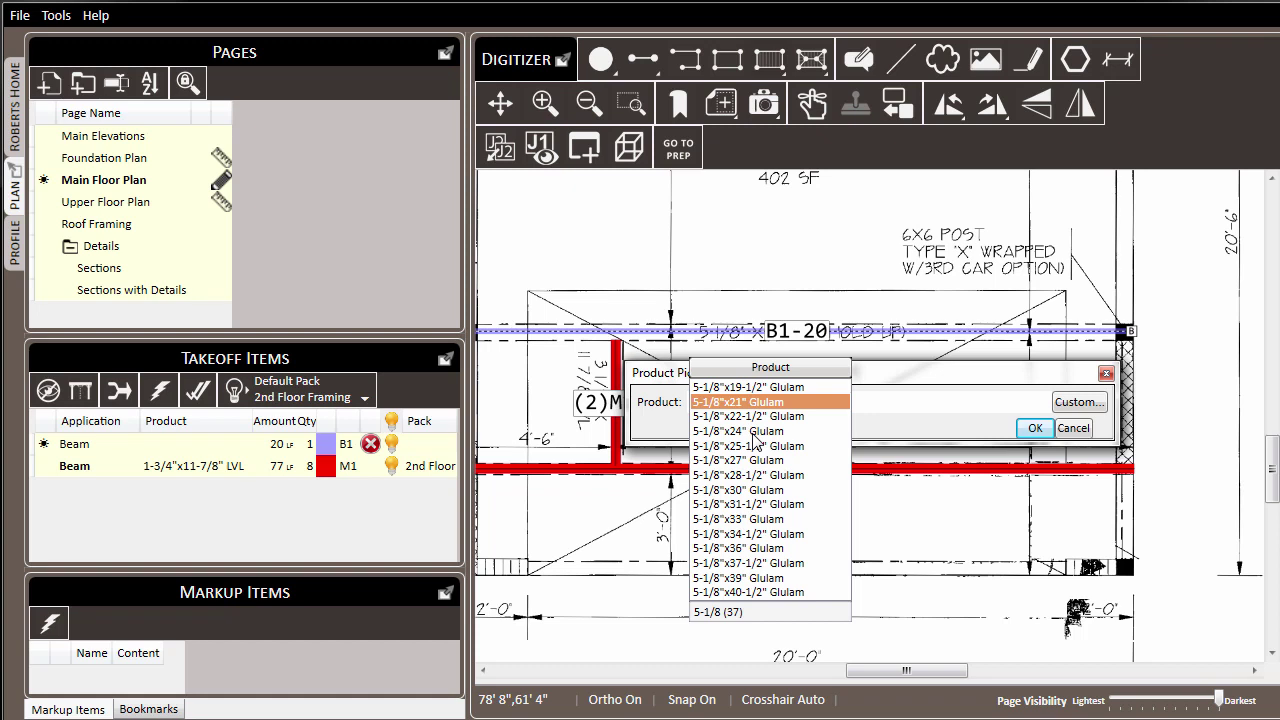
{"action": "key", "text": "Return"}
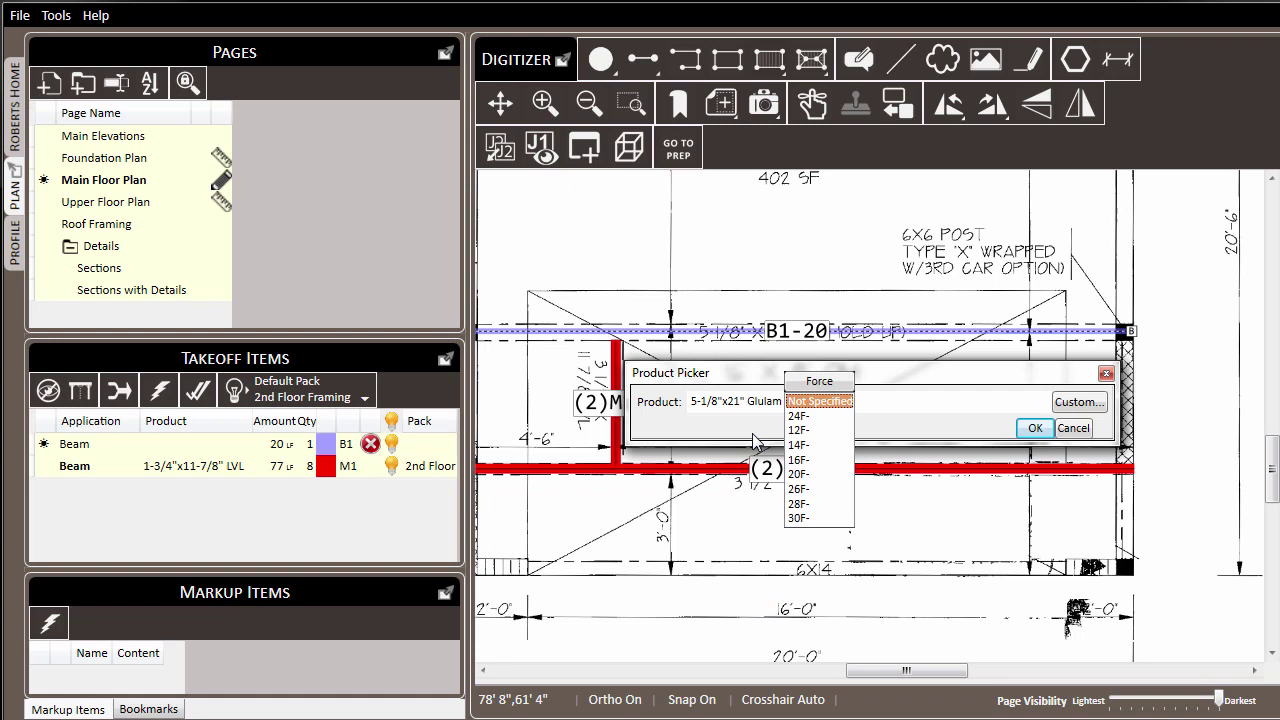
Specify the 24F rating, V4 layup and DF/DF species, and confirm the glulam product.
{"action": "key", "text": "Down"}
{"action": "key", "text": "Return"}
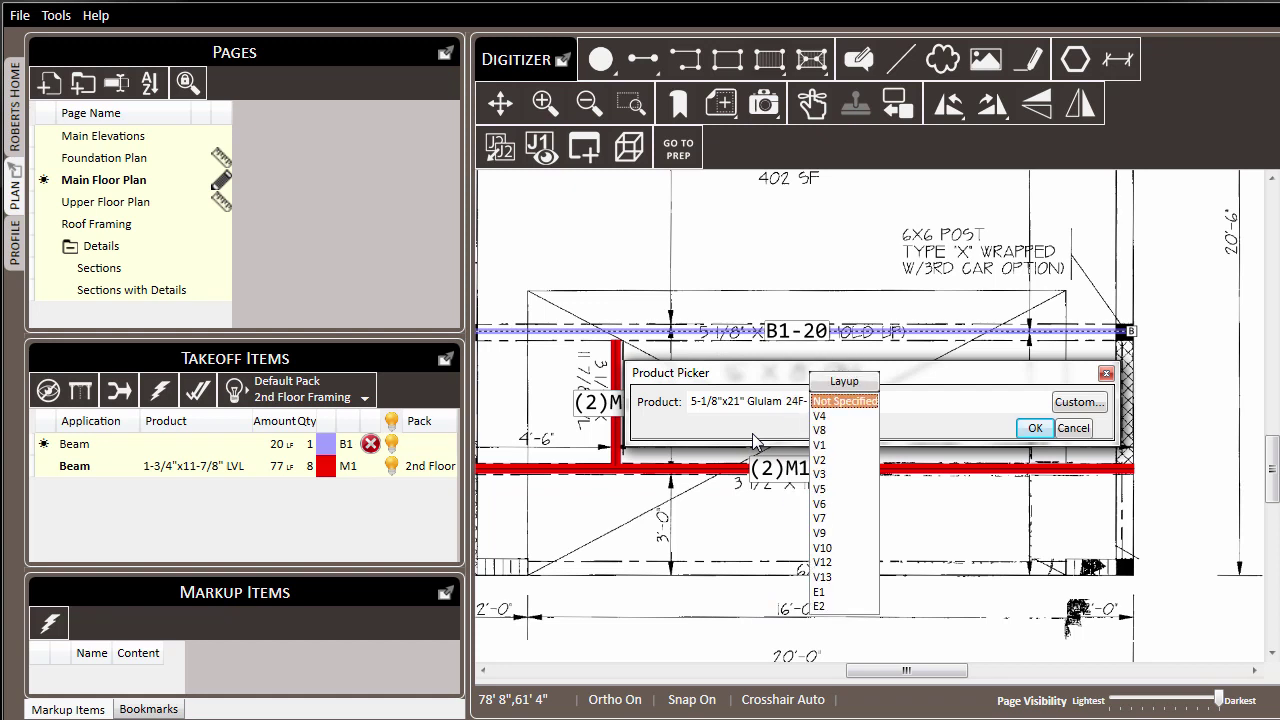
{"action": "key", "text": "Down"}
{"action": "key", "text": "Return"}
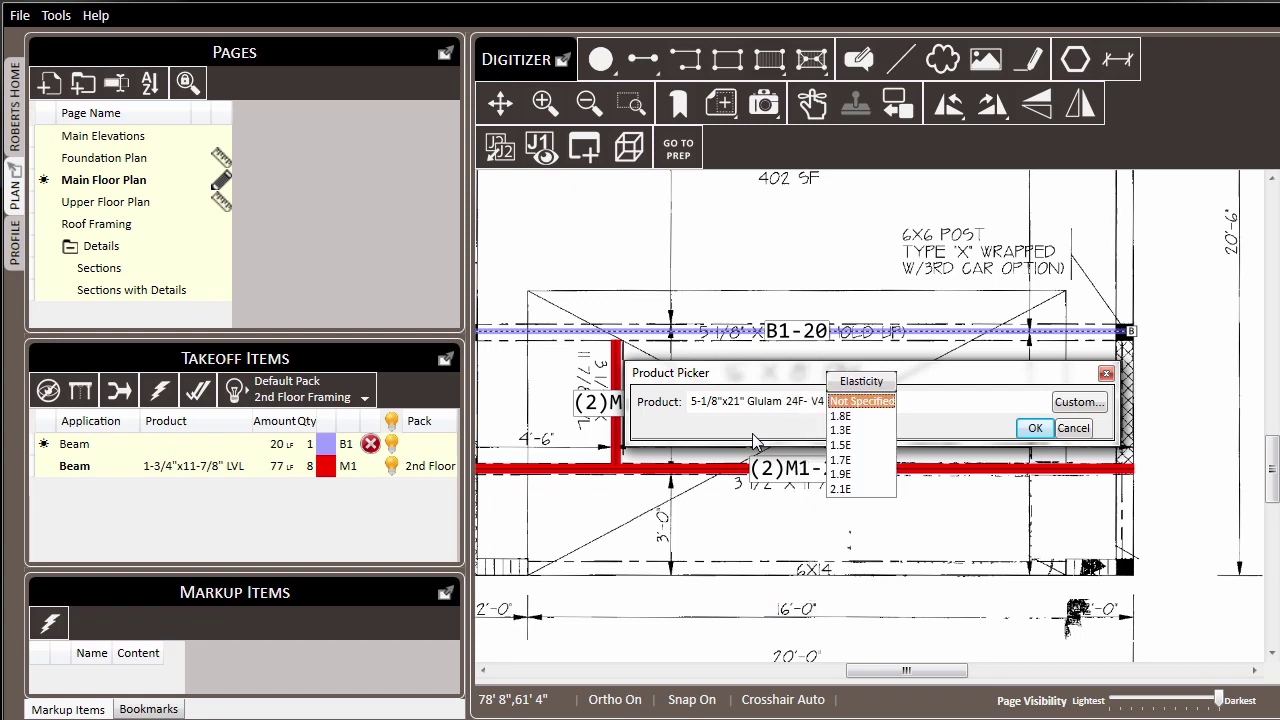
{"action": "key", "text": "Return"}
{"action": "key", "text": "Down"}
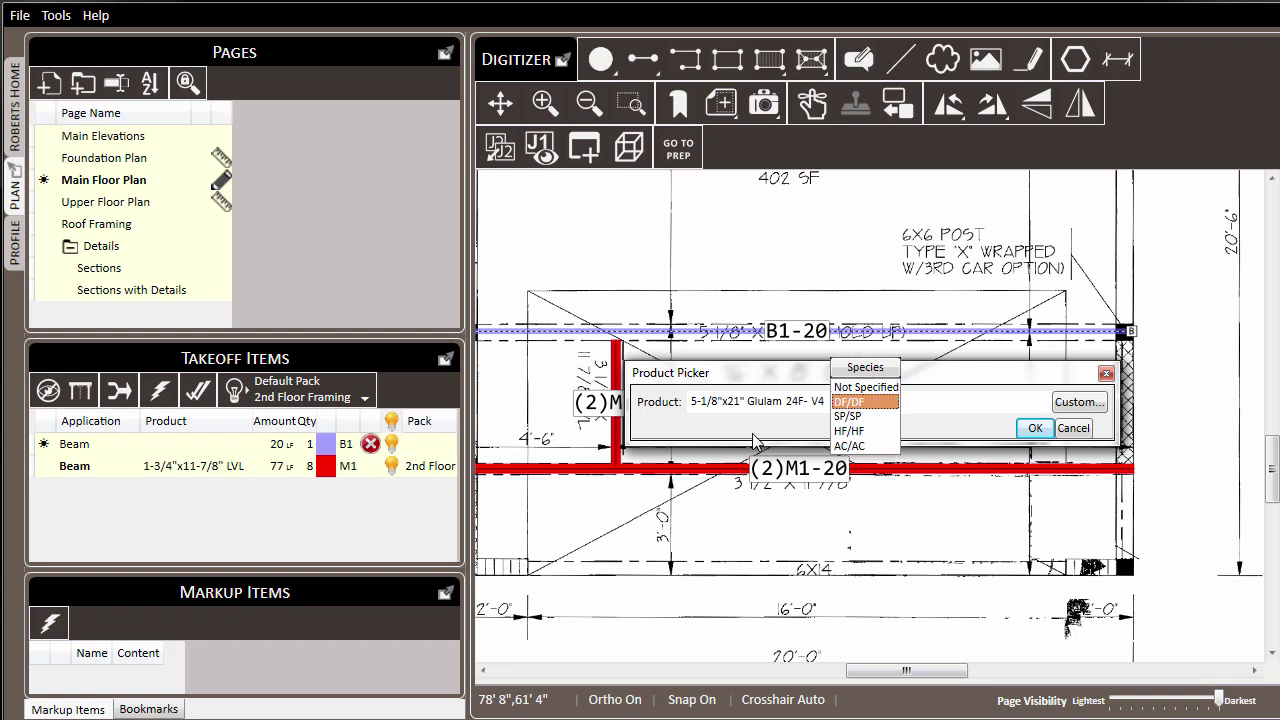
{"action": "key", "text": "Return"}
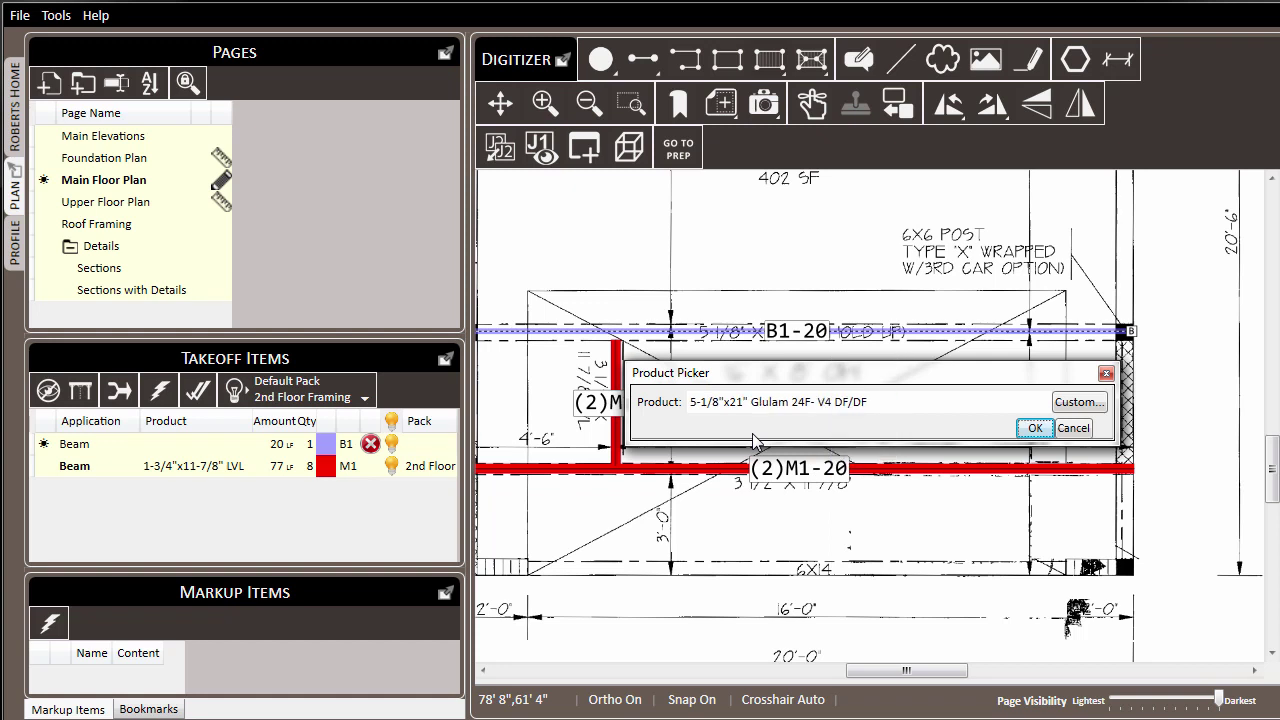
{"action": "left_click", "coordinate": [1036, 428]}
{"action": "left_click", "coordinate": [1195, 306]}
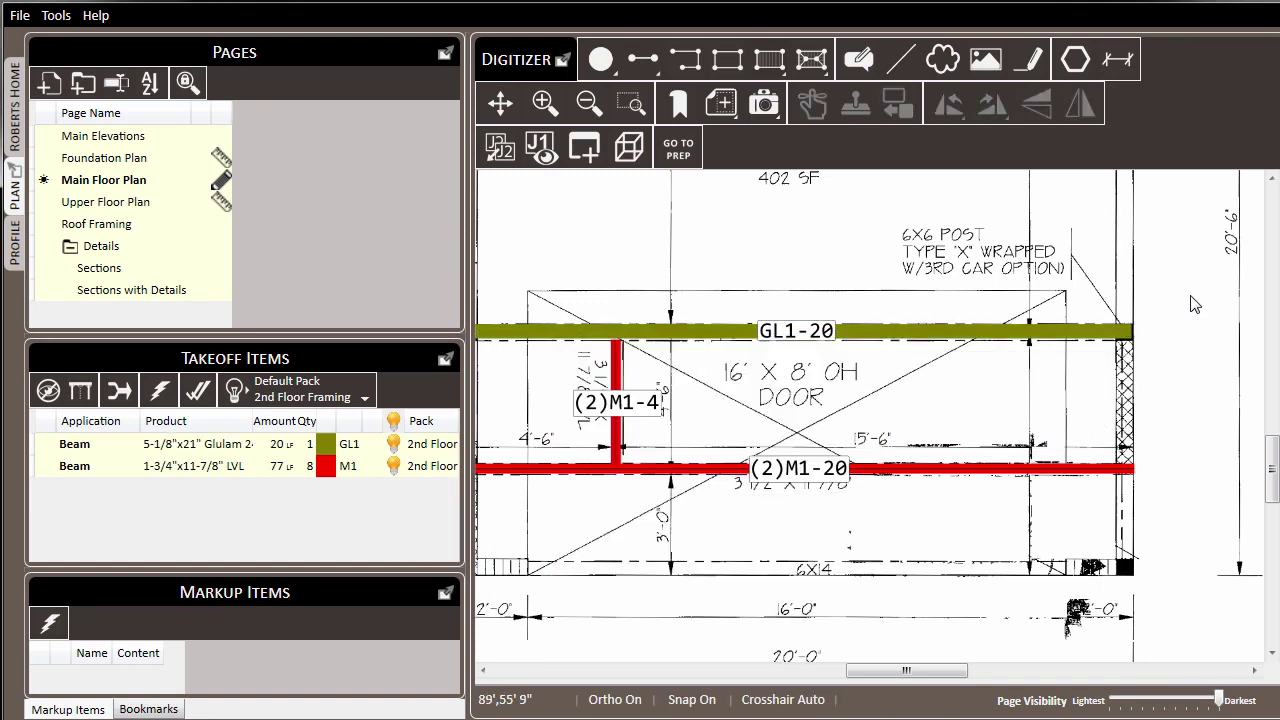
Set the green GL1-20 glulam beam's condition to Flush and view the whole garage framing.
{"action": "left_click", "coordinate": [665, 332]}
{"action": "right_click", "coordinate": [665, 335]}
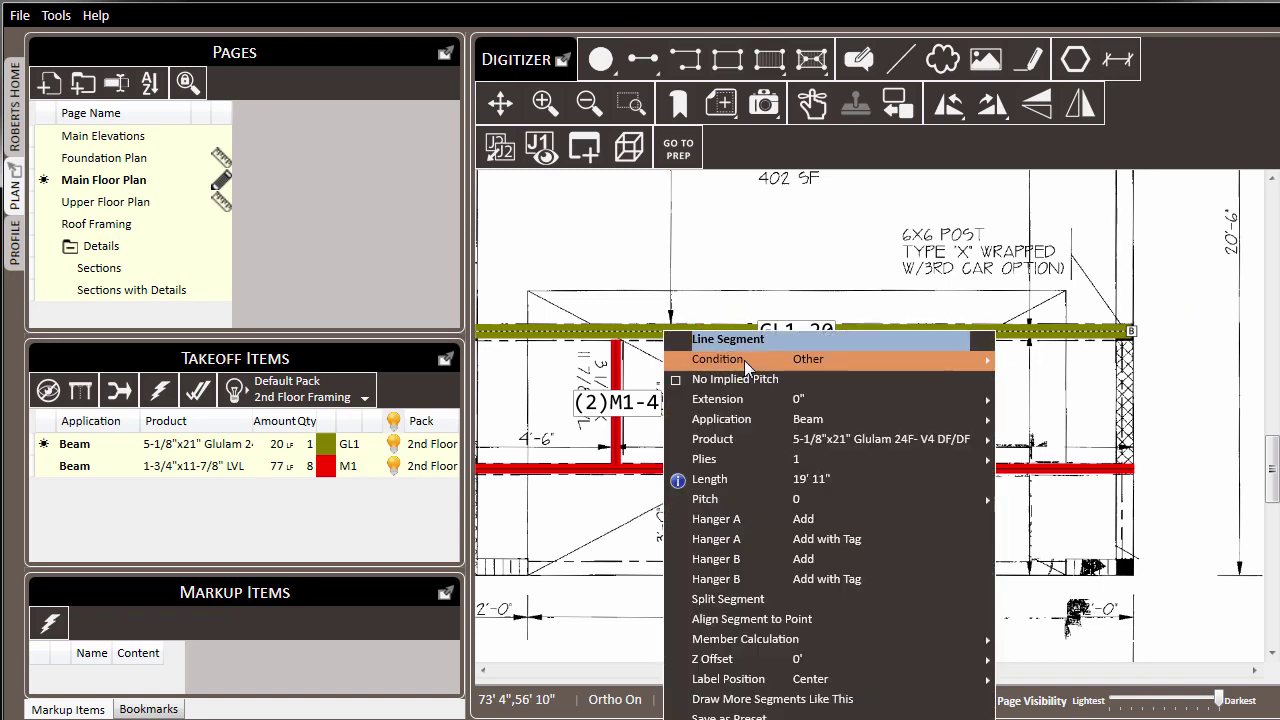
{"action": "mouse_move", "coordinate": [906, 362]}
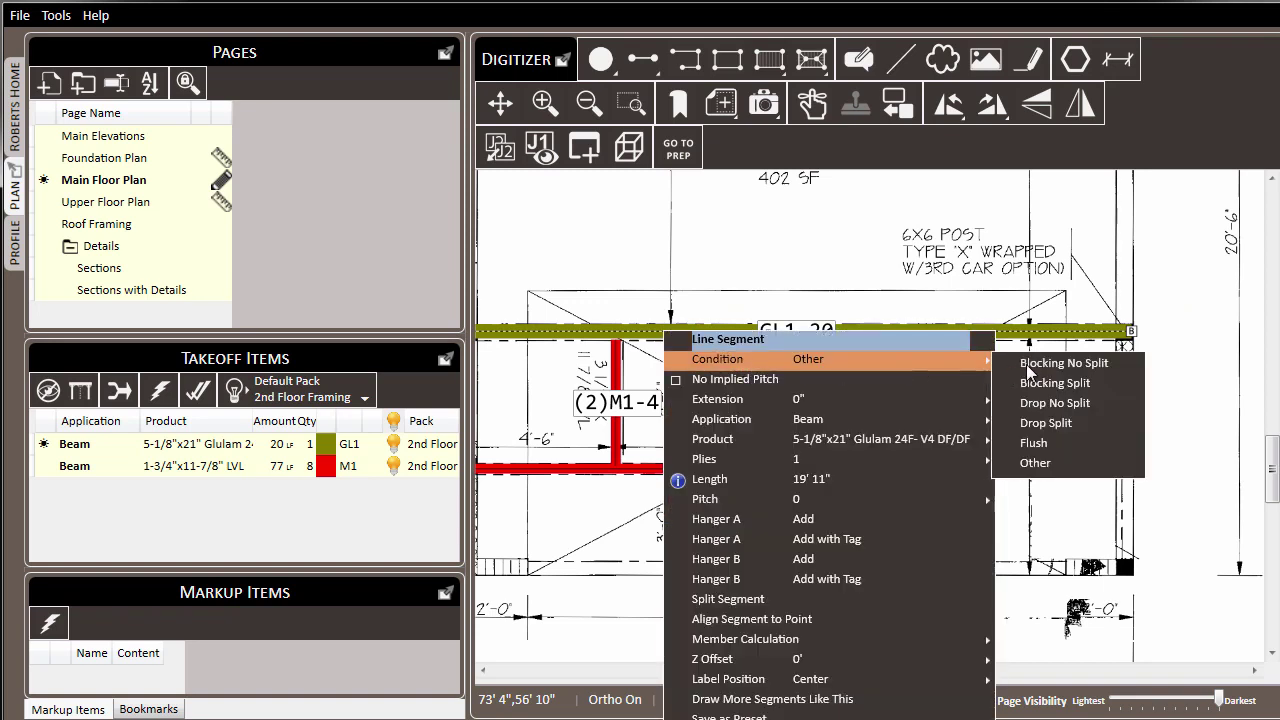
{"action": "left_click", "coordinate": [1080, 441]}
{"action": "left_click", "coordinate": [968, 260]}
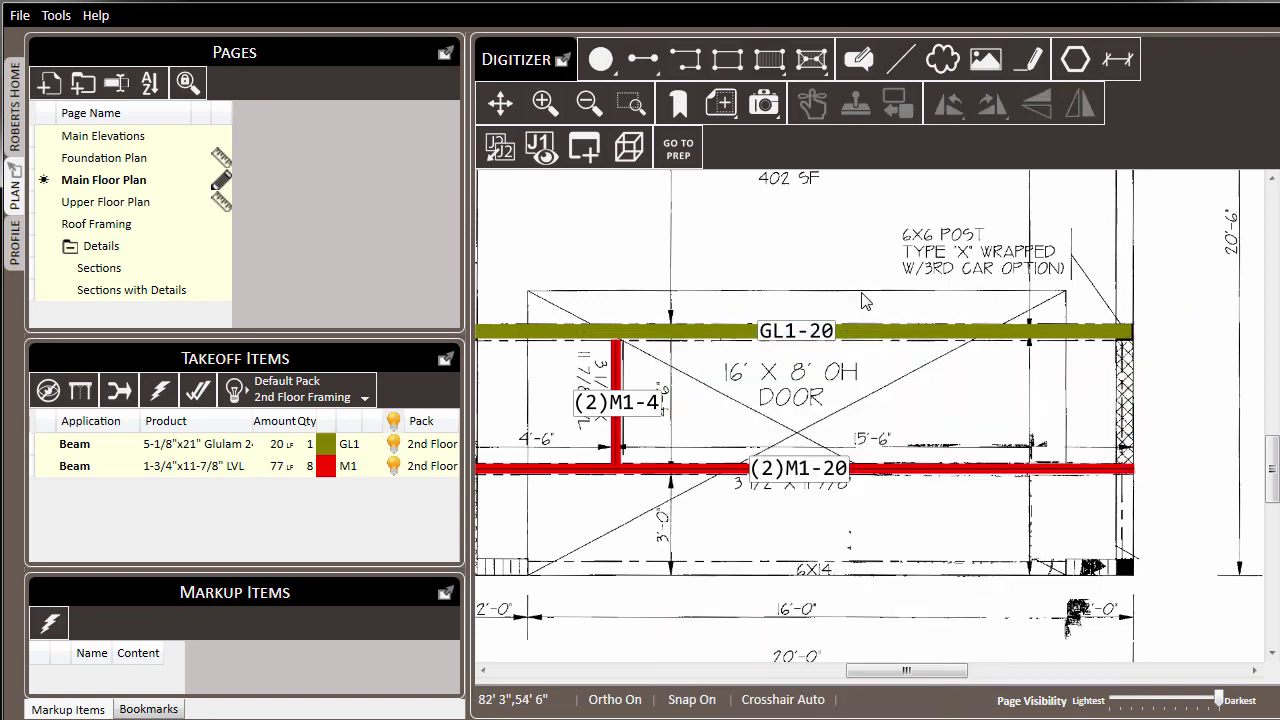
{"action": "scroll", "coordinate": [857, 318], "scroll_direction": "down", "scroll_amount": 4}
{"action": "scroll", "coordinate": [820, 362], "scroll_direction": "up", "scroll_amount": 2}
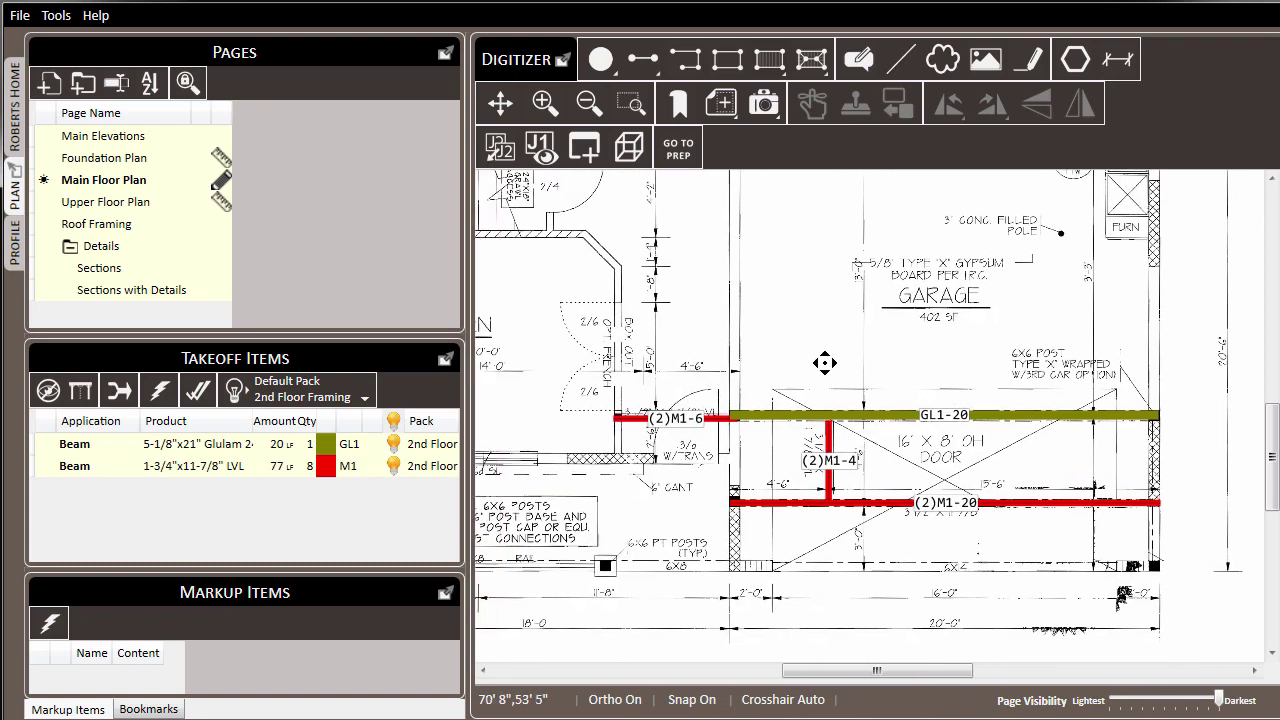
{"action": "left_click_drag", "start_coordinate": [820, 370], "coordinate": [818, 394]}
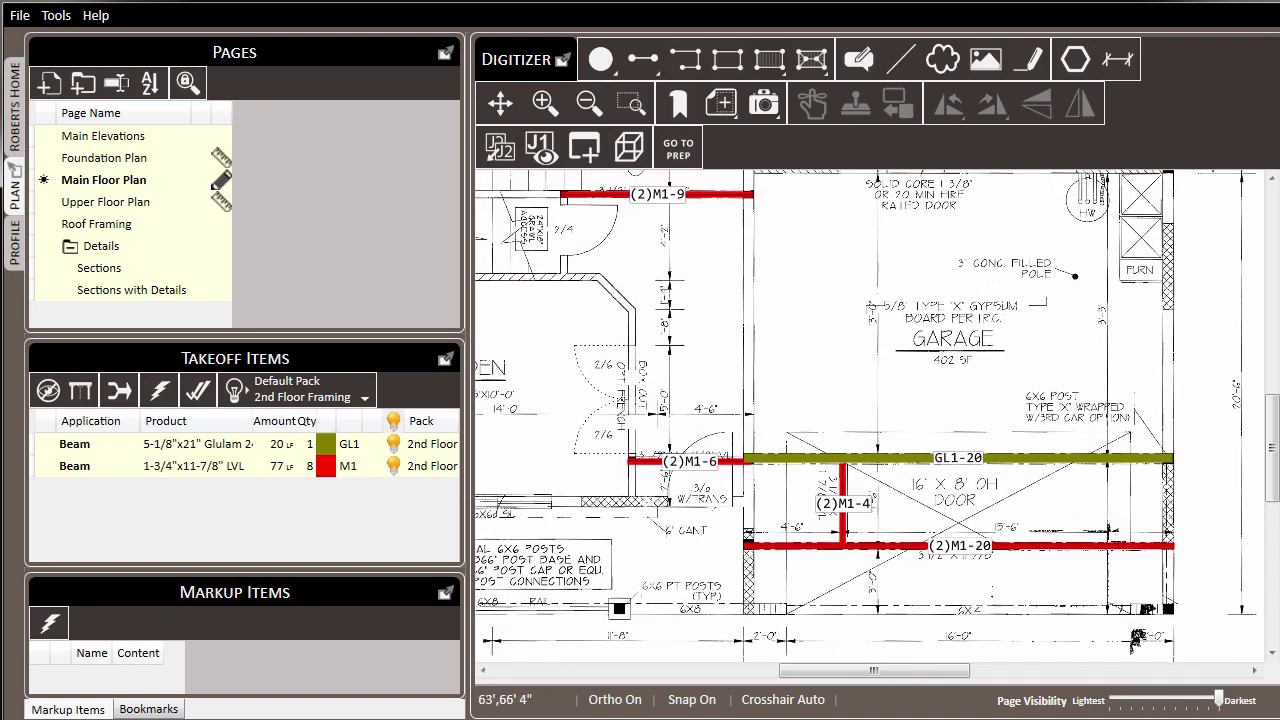